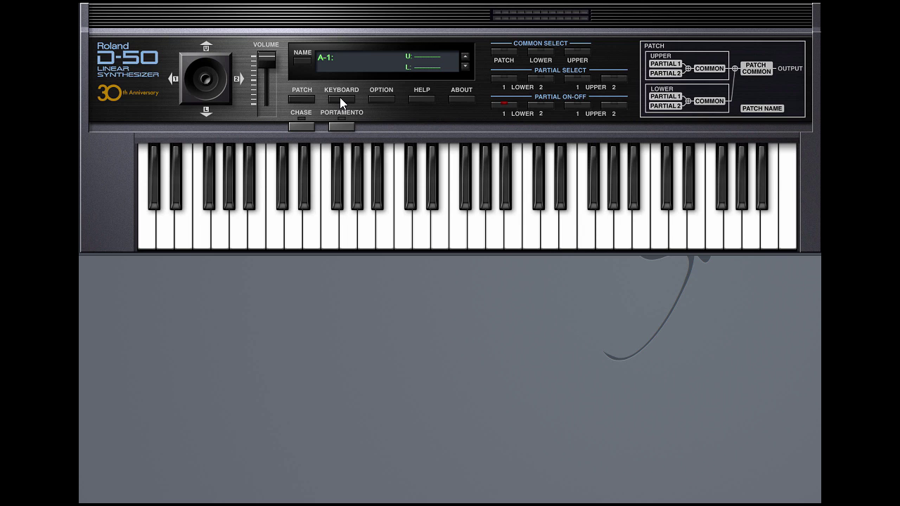
Toggle the on-screen keyboard panel twice and look through the display zoom options without changing them
{"action": "left_click", "coordinate": [340, 97]}
{"action": "left_click", "coordinate": [339, 97]}
{"action": "left_click", "coordinate": [380, 97]}
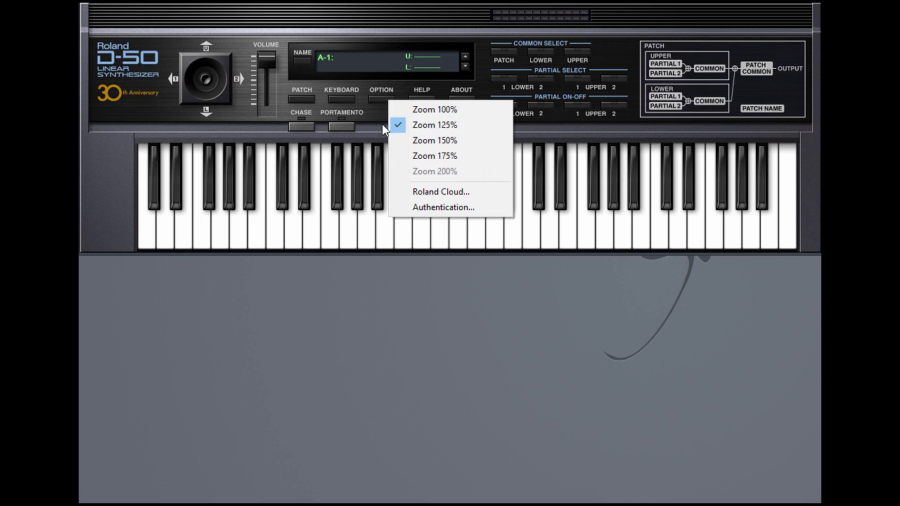
{"action": "left_click", "coordinate": [381, 115]}
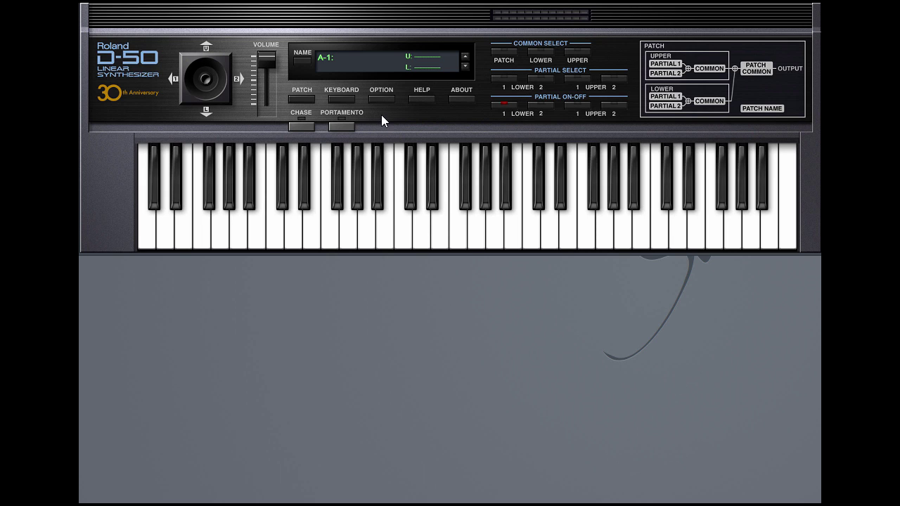
Skim the manual's explanation of the sound engine structure and view the plug-in's version information
{"action": "left_click", "coordinate": [422, 98]}
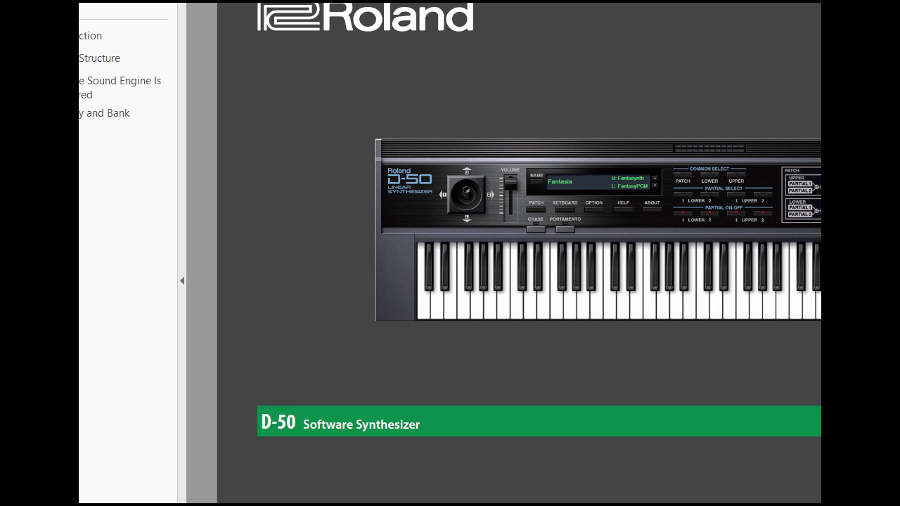
{"action": "scroll", "coordinate": [519, 254], "scroll_direction": "down", "scroll_amount": 20}
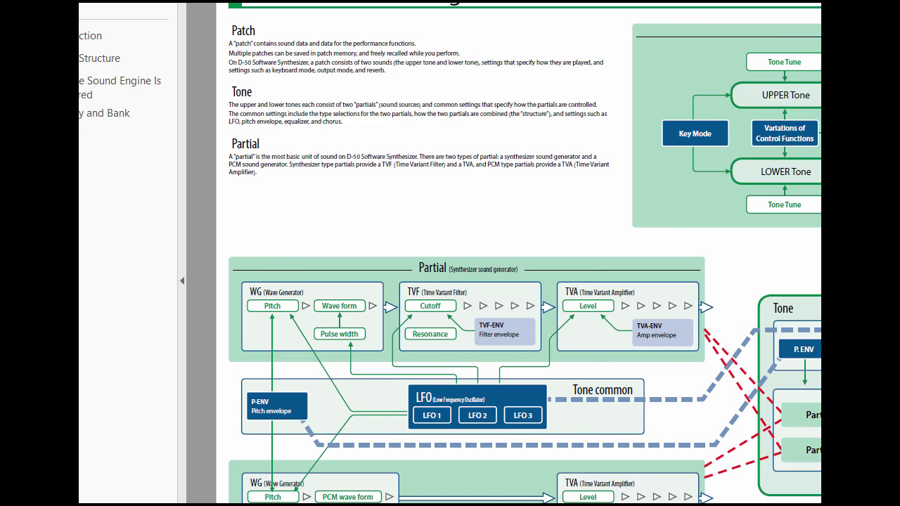
{"action": "scroll", "coordinate": [527, 400], "scroll_direction": "up", "scroll_amount": 20}
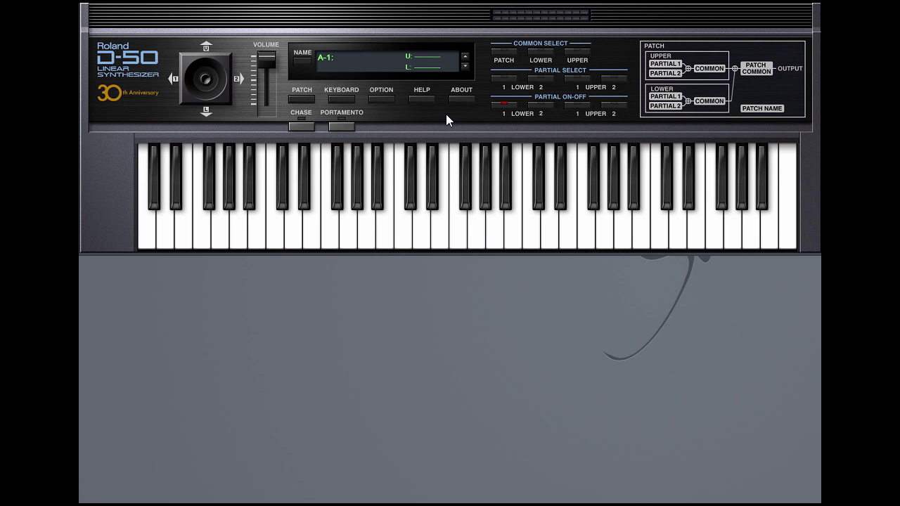
{"action": "left_click", "coordinate": [461, 99]}
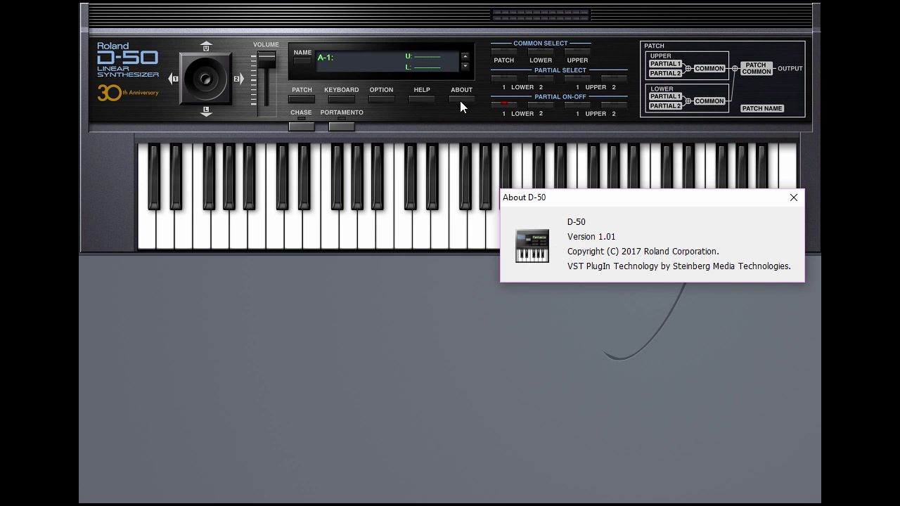
{"action": "left_click", "coordinate": [793, 197]}
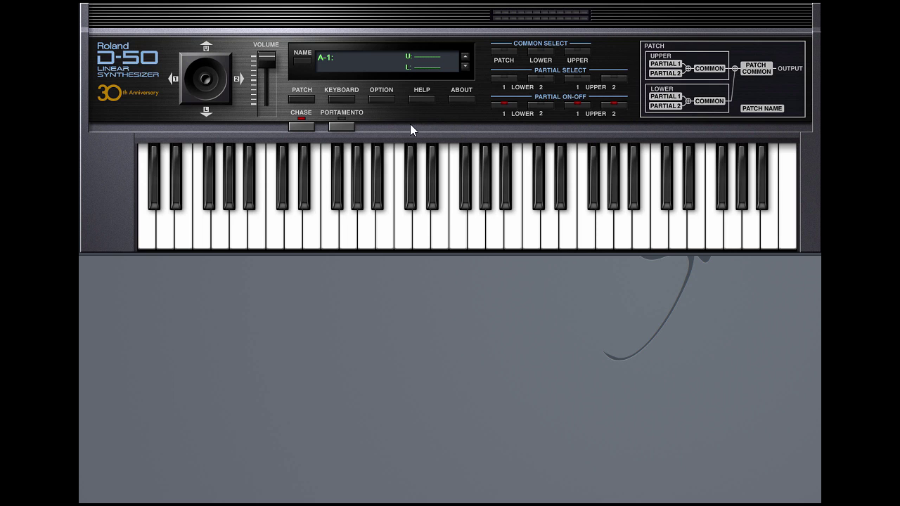
Switch the chase effect off and open the patch common parameters for editing
{"action": "left_click", "coordinate": [301, 127]}
{"action": "left_click", "coordinate": [340, 126]}
{"action": "left_click", "coordinate": [500, 51]}
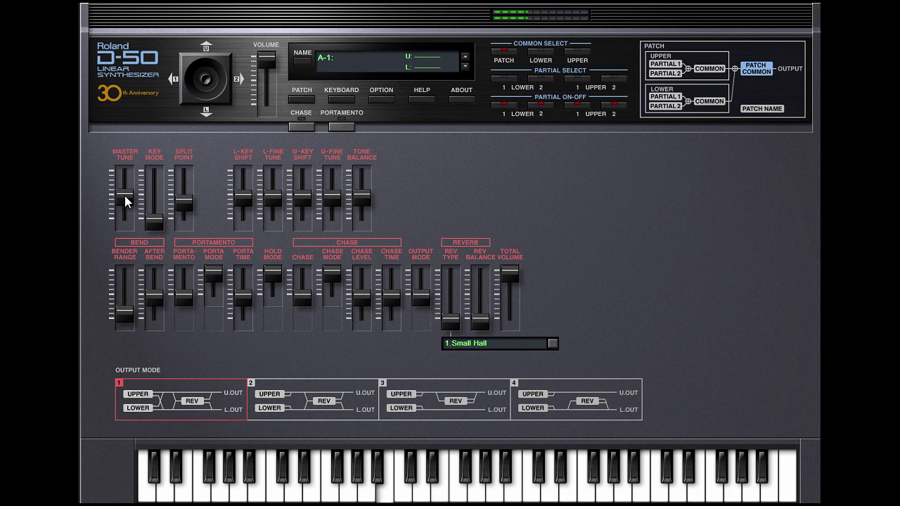
Raise the key mode two settings above its lowest one and switch the lower partials back on
{"action": "mouse_move", "coordinate": [125, 195]}
{"action": "left_mouse_down"}
{"action": "mouse_move", "coordinate": [126, 173]}
{"action": "mouse_move", "coordinate": [125, 222]}
{"action": "mouse_move", "coordinate": [128, 196]}
{"action": "left_mouse_up"}
{"action": "left_click_drag", "start_coordinate": [161, 219], "coordinate": [164, 214]}
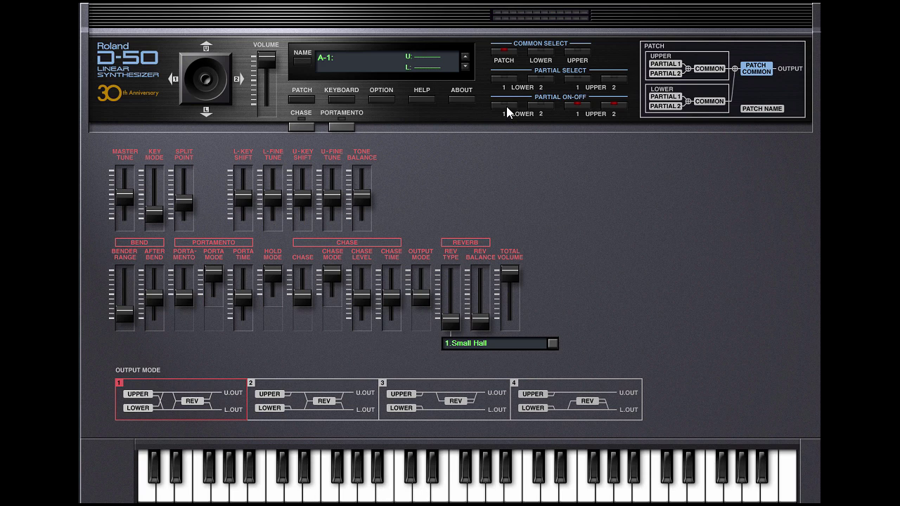
{"action": "left_click", "coordinate": [542, 105]}
{"action": "mouse_move", "coordinate": [149, 213]}
{"action": "left_click_drag", "start_coordinate": [152, 215], "coordinate": [159, 203]}
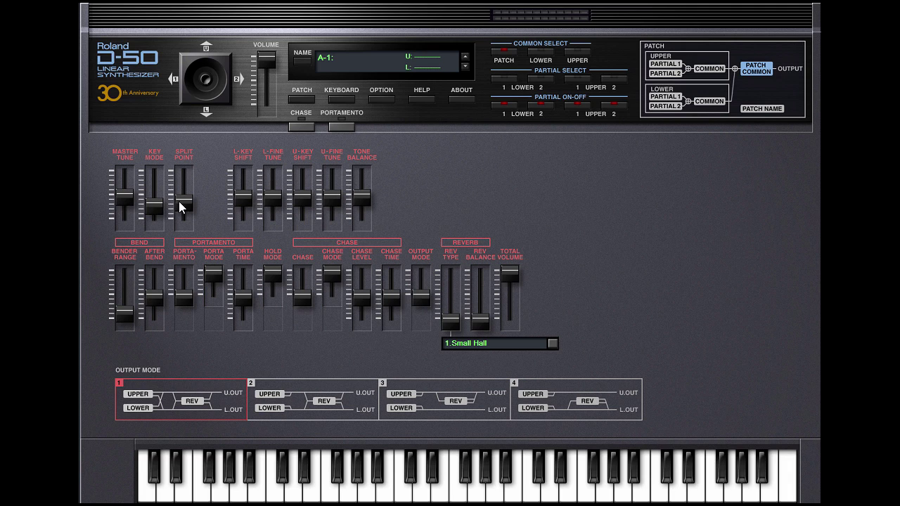
Step the key mode upward through its remaining options to the highest setting
{"action": "left_click", "coordinate": [183, 202]}
{"action": "mouse_move", "coordinate": [155, 205]}
{"action": "left_click_drag", "start_coordinate": [156, 203], "coordinate": [158, 200]}
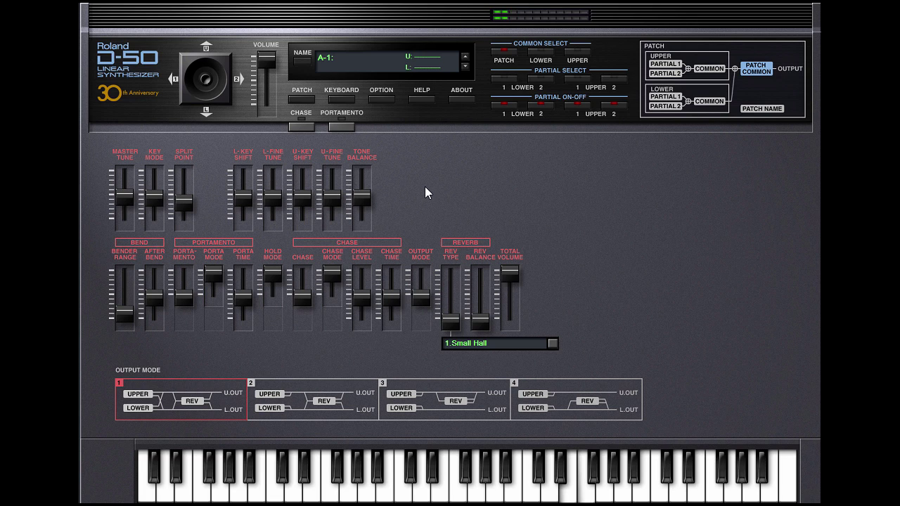
{"action": "mouse_move", "coordinate": [156, 199]}
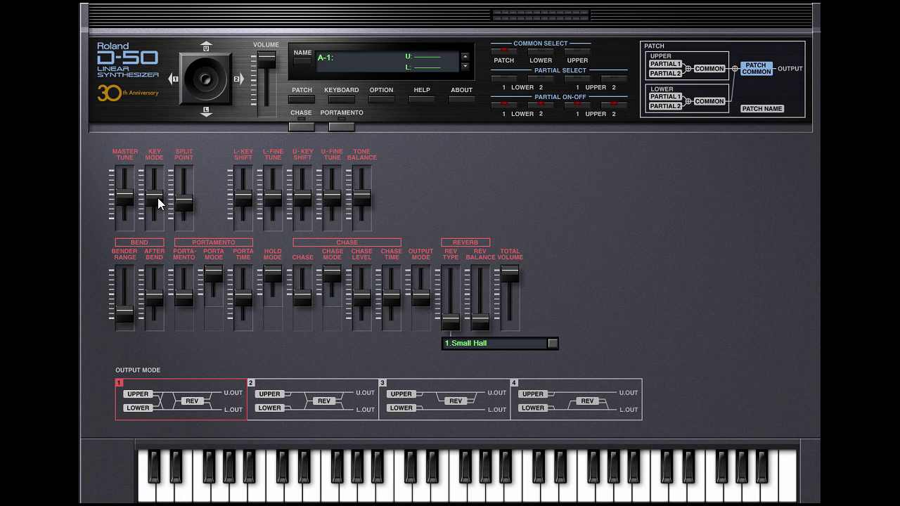
{"action": "left_click_drag", "start_coordinate": [158, 197], "coordinate": [141, 185]}
{"action": "left_click_drag", "start_coordinate": [154, 186], "coordinate": [154, 179]}
Try the lower tone's fine tune at +50 cent and return it to centre, keeping its key shift at 0 semitone
{"action": "mouse_move", "coordinate": [240, 195]}
{"action": "left_mouse_down"}
{"action": "mouse_move", "coordinate": [241, 172]}
{"action": "mouse_move", "coordinate": [241, 216]}
{"action": "mouse_move", "coordinate": [241, 198]}
{"action": "left_mouse_up"}
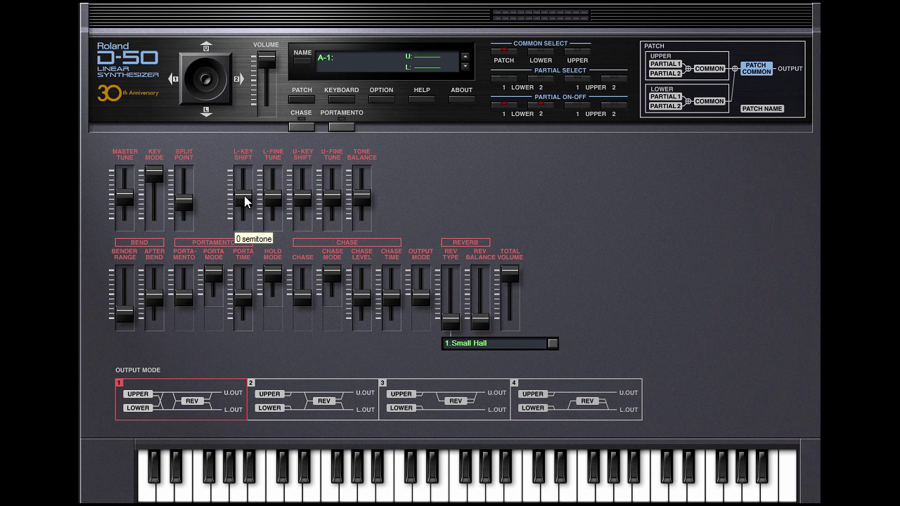
{"action": "left_click_drag", "start_coordinate": [277, 199], "coordinate": [280, 172]}
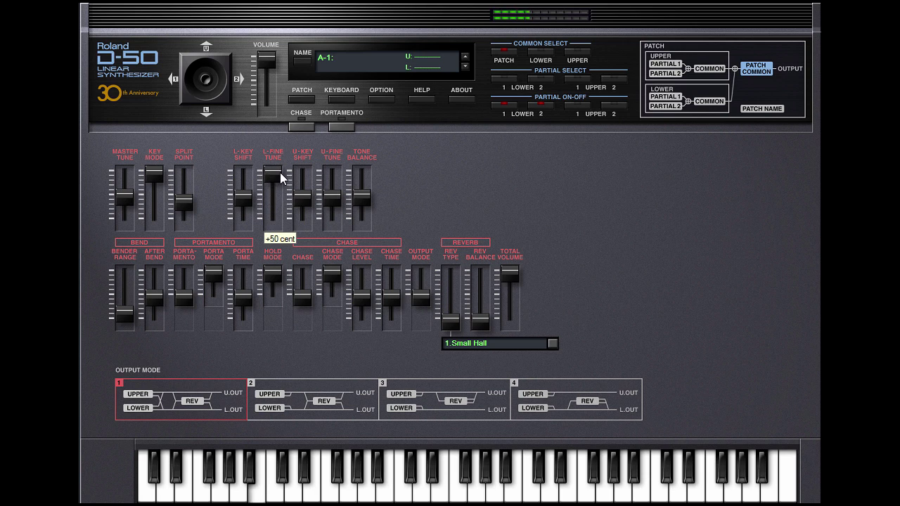
{"action": "left_click_drag", "start_coordinate": [277, 215], "coordinate": [283, 198]}
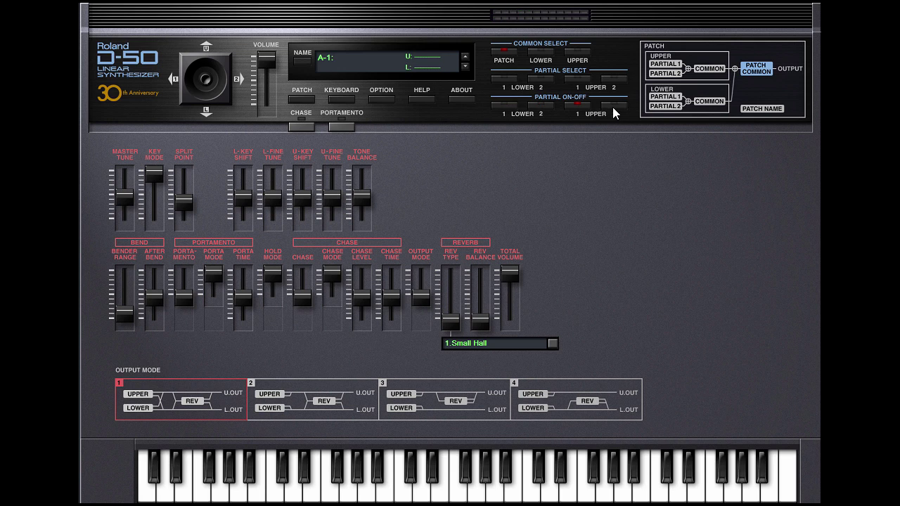
{"action": "mouse_move", "coordinate": [246, 196]}
{"action": "left_mouse_down"}
{"action": "mouse_move", "coordinate": [245, 175]}
{"action": "mouse_move", "coordinate": [245, 196]}
{"action": "left_mouse_up"}
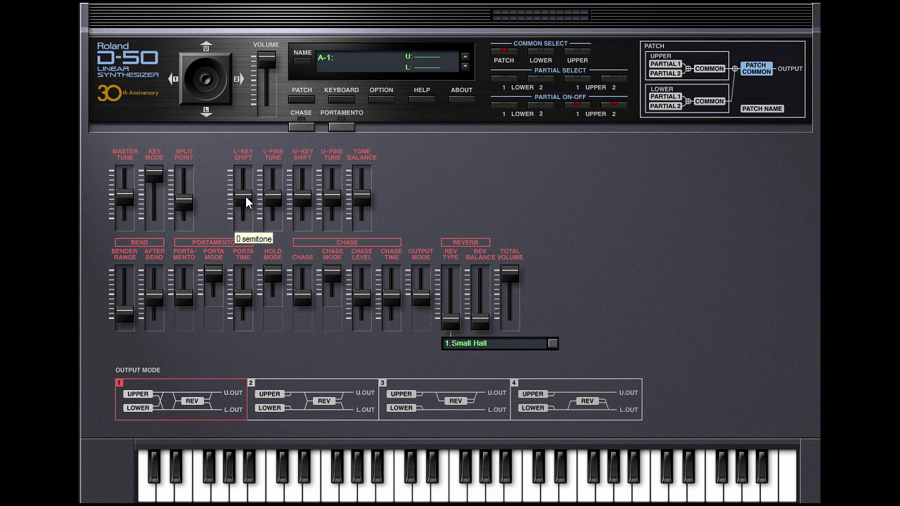
Set the key mode to its second-lowest setting and switch the upper partials on, keeping the key shifts at 0 semitone
{"action": "left_click_drag", "start_coordinate": [152, 170], "coordinate": [157, 209]}
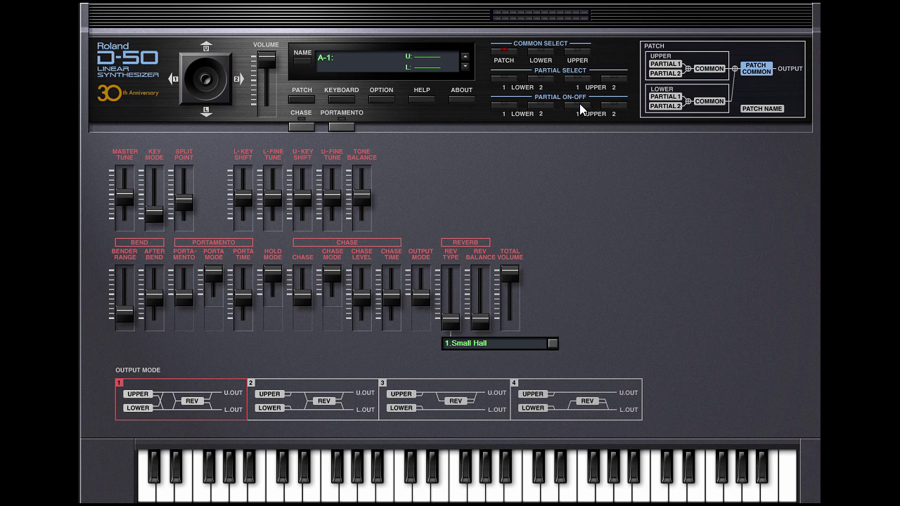
{"action": "left_click", "coordinate": [615, 108]}
{"action": "mouse_move", "coordinate": [240, 201]}
{"action": "left_mouse_down"}
{"action": "mouse_move", "coordinate": [240, 179]}
{"action": "mouse_move", "coordinate": [241, 208]}
{"action": "left_mouse_up"}
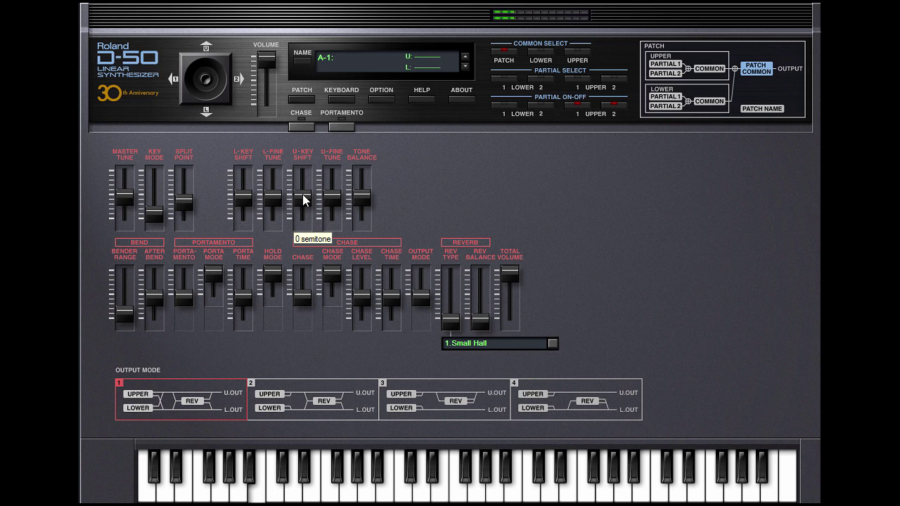
{"action": "left_click_drag", "start_coordinate": [303, 194], "coordinate": [332, 198]}
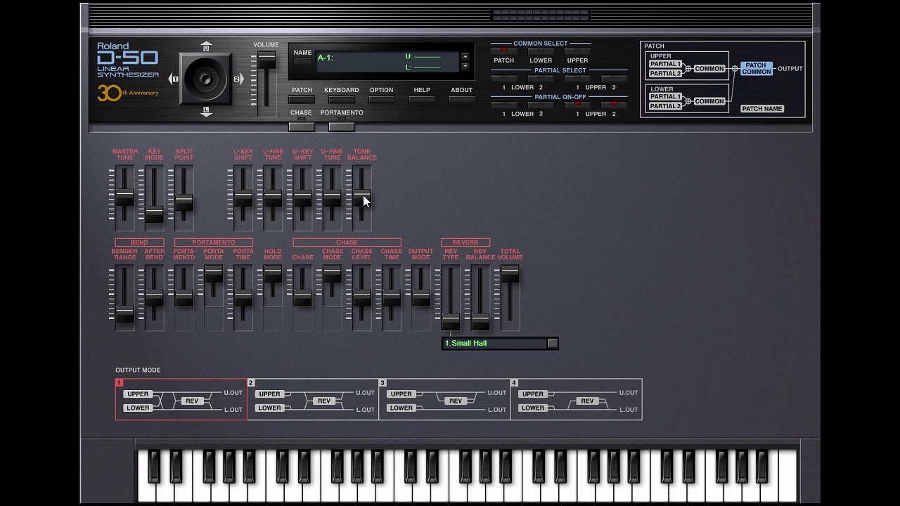
Try the tone balance at L:6, U:94, switch the lower partials on, and return the balance to centre
{"action": "left_click_drag", "start_coordinate": [363, 195], "coordinate": [363, 174]}
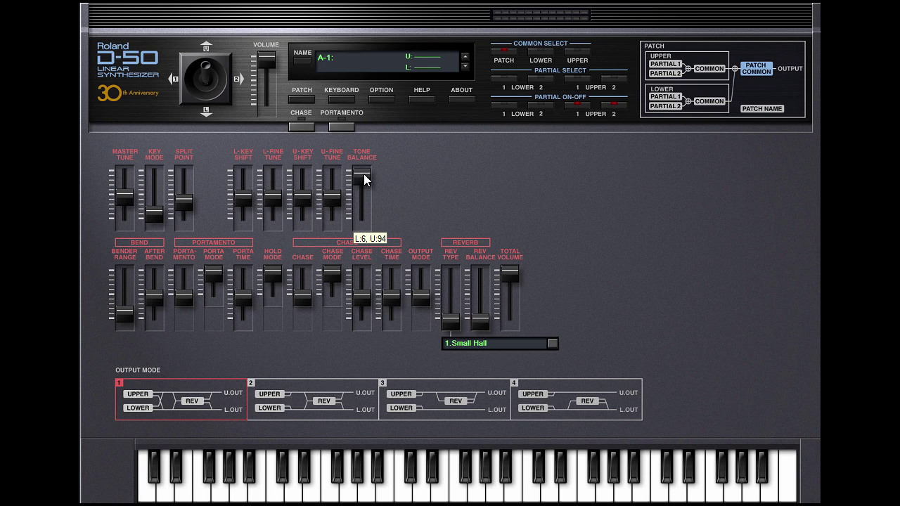
{"action": "left_click", "coordinate": [504, 105]}
{"action": "left_click_drag", "start_coordinate": [356, 171], "coordinate": [362, 196]}
Try the bender range at 0 semitone and at its maximum, and restore its original low setting
{"action": "left_click_drag", "start_coordinate": [125, 314], "coordinate": [120, 343]}
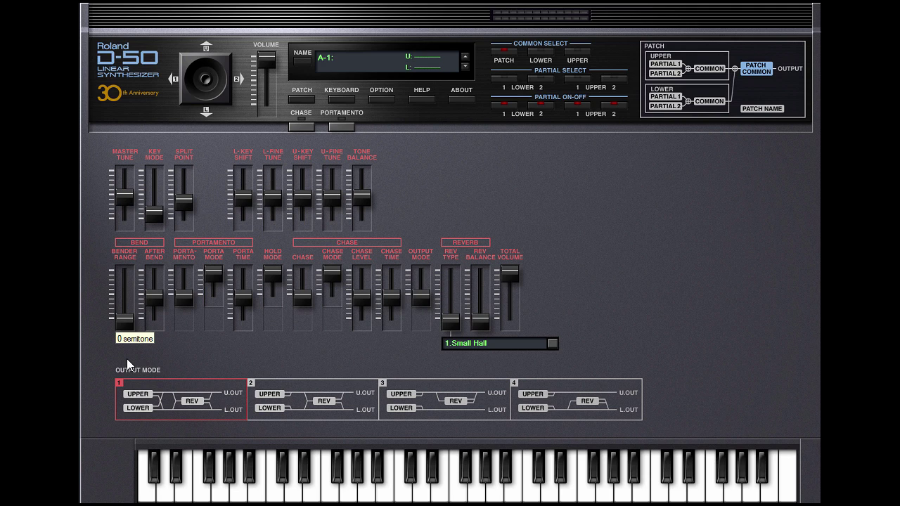
{"action": "left_click_drag", "start_coordinate": [125, 321], "coordinate": [128, 269]}
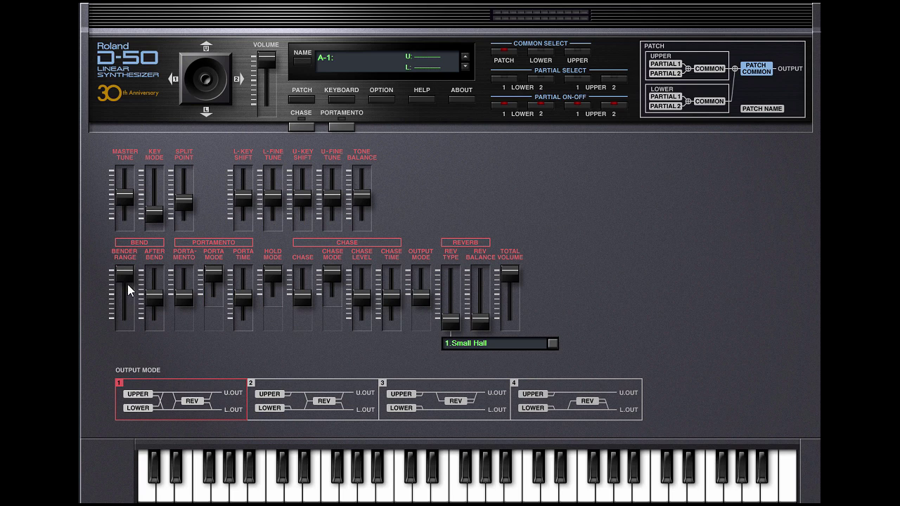
{"action": "left_click_drag", "start_coordinate": [127, 284], "coordinate": [126, 312]}
Turn portamento on and step the portamento mode down to its lowest option
{"action": "mouse_move", "coordinate": [184, 295]}
{"action": "left_click_drag", "start_coordinate": [183, 294], "coordinate": [185, 268]}
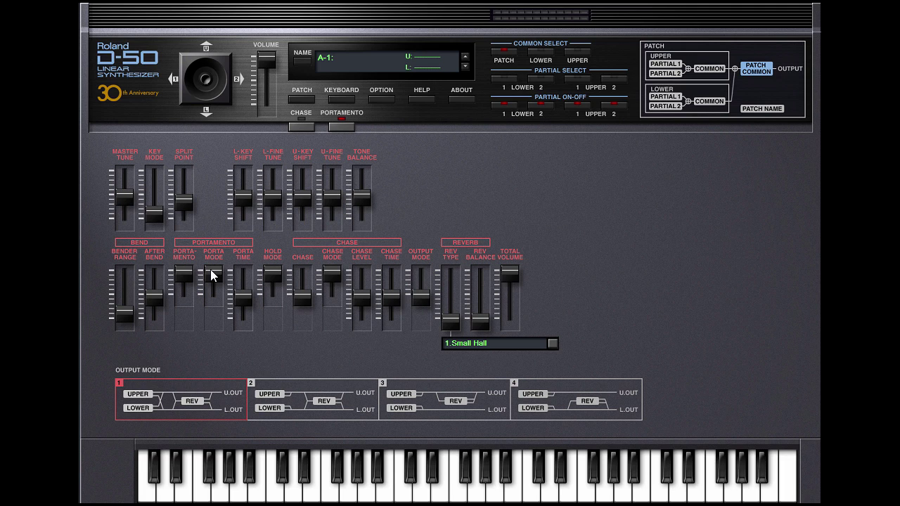
{"action": "mouse_move", "coordinate": [211, 270]}
{"action": "left_click_drag", "start_coordinate": [217, 272], "coordinate": [213, 281]}
{"action": "left_click_drag", "start_coordinate": [215, 289], "coordinate": [214, 297]}
Set the portamento mode to its middle option and raise the portamento time, with only the upper partials on
{"action": "right_click", "coordinate": [581, 105]}
{"action": "left_click", "coordinate": [616, 116]}
{"action": "left_click_drag", "start_coordinate": [211, 297], "coordinate": [209, 282]}
{"action": "mouse_move", "coordinate": [248, 296]}
{"action": "left_click_drag", "start_coordinate": [247, 297], "coordinate": [248, 281]}
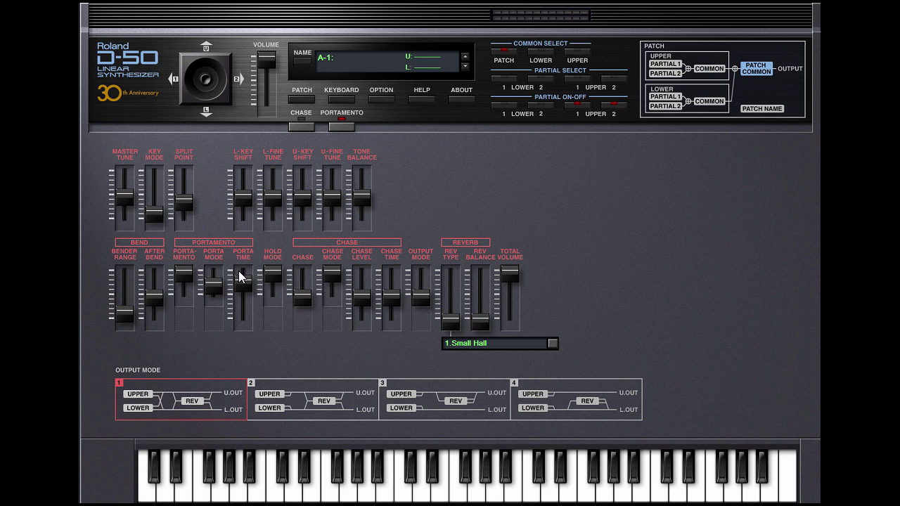
Return the portamento mode to UL and try the hold mode's lowest option before restoring its highest one
{"action": "left_click_drag", "start_coordinate": [215, 281], "coordinate": [217, 276]}
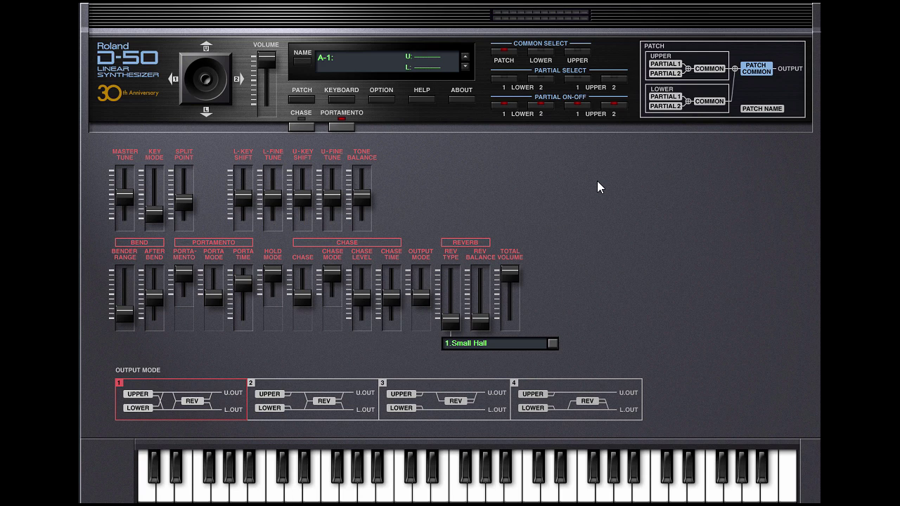
{"action": "left_click_drag", "start_coordinate": [222, 295], "coordinate": [221, 271]}
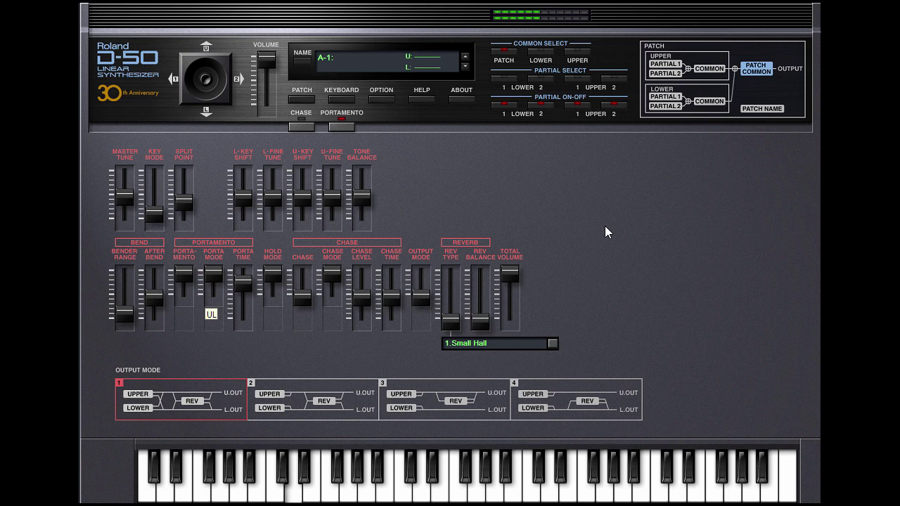
{"action": "left_click_drag", "start_coordinate": [273, 274], "coordinate": [273, 298]}
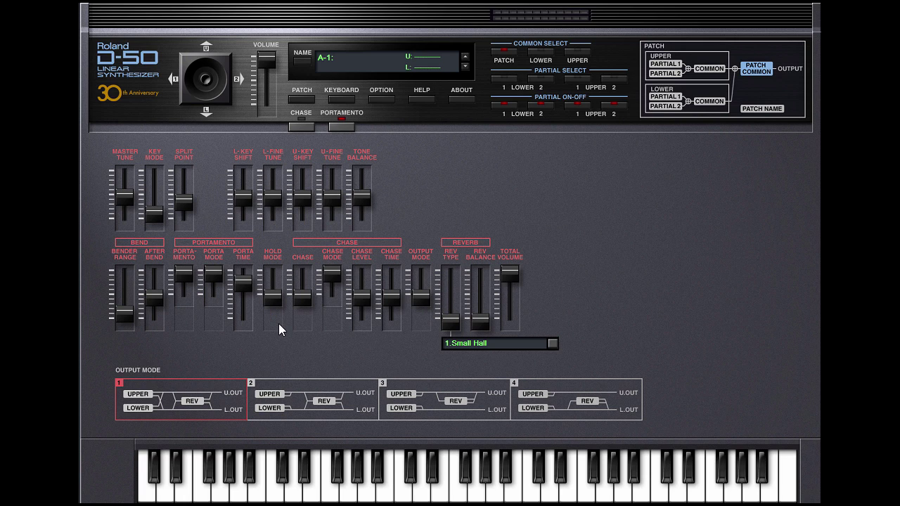
{"action": "left_click_drag", "start_coordinate": [273, 300], "coordinate": [275, 283]}
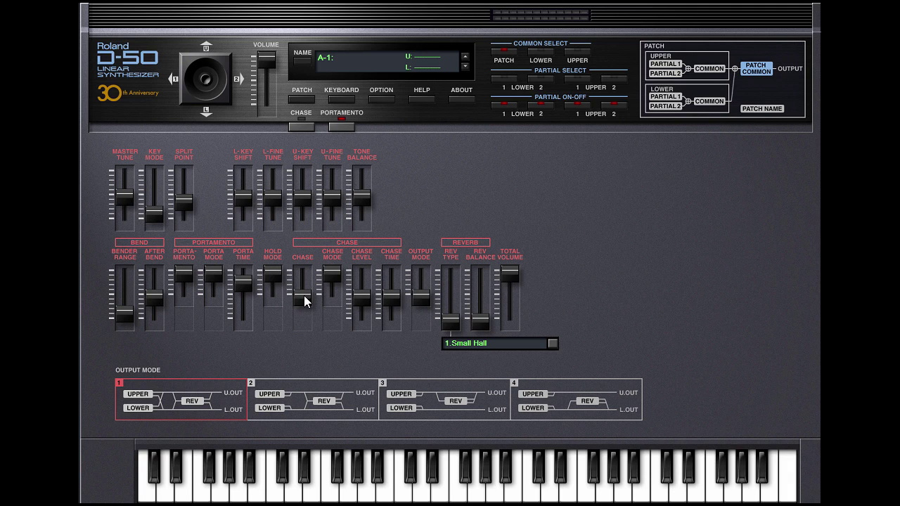
Turn the chase on in ULL mode, and switch portamento off with its time at the minimum
{"action": "left_click_drag", "start_coordinate": [303, 298], "coordinate": [307, 277]}
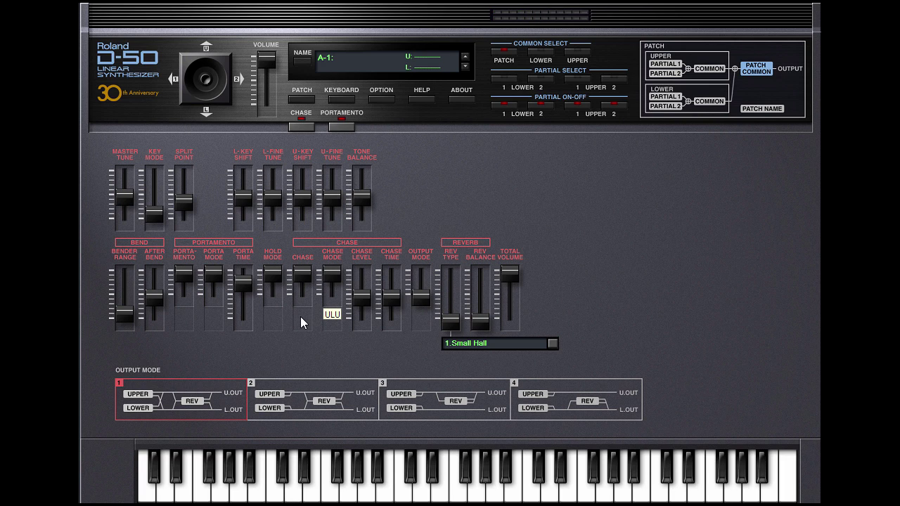
{"action": "mouse_move", "coordinate": [330, 273]}
{"action": "left_click_drag", "start_coordinate": [334, 279], "coordinate": [330, 301]}
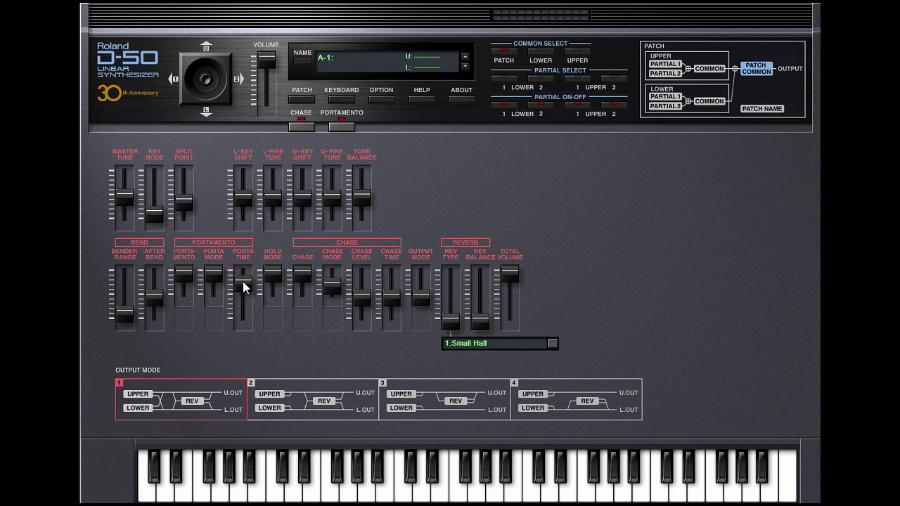
{"action": "left_click_drag", "start_coordinate": [242, 281], "coordinate": [242, 337]}
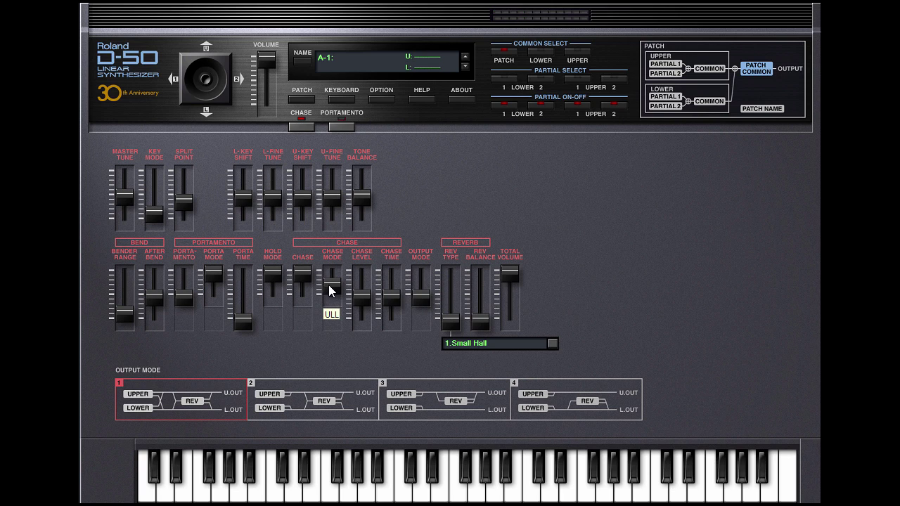
Raise the chase level to 100 and cycle the chase mode to its lowest option and back up to ULU
{"action": "left_click_drag", "start_coordinate": [328, 285], "coordinate": [329, 299]}
{"action": "left_click_drag", "start_coordinate": [364, 295], "coordinate": [364, 270]}
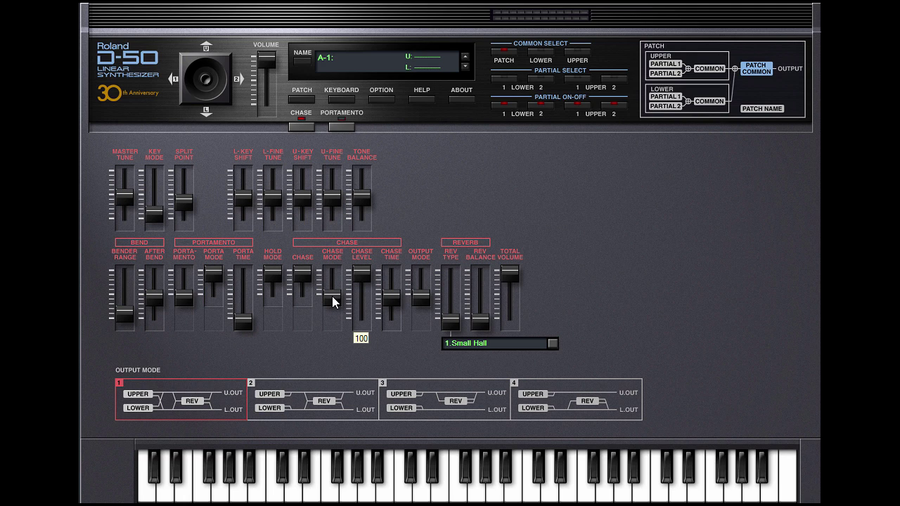
{"action": "left_click_drag", "start_coordinate": [334, 301], "coordinate": [335, 293]}
{"action": "left_click_drag", "start_coordinate": [335, 287], "coordinate": [335, 275]}
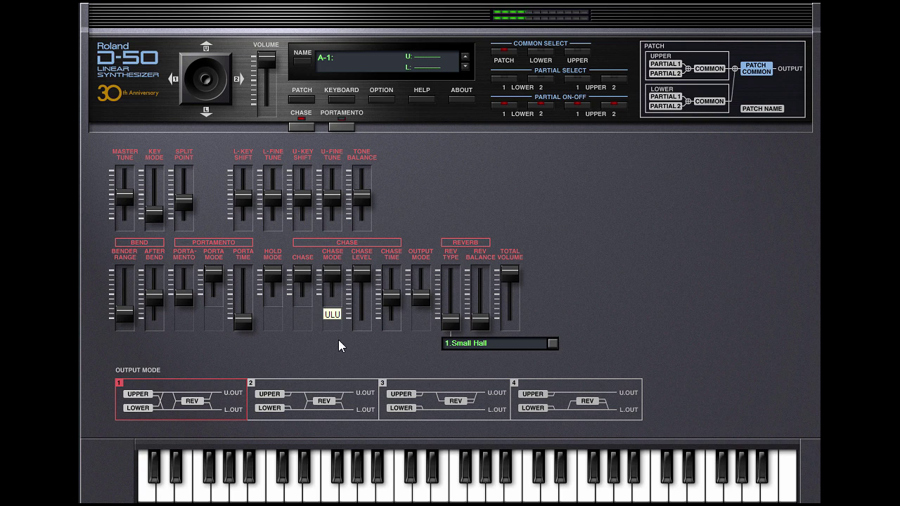
Turn the chase off with its mode at the lowest option and its level reduced, and set the output mode to 2
{"action": "left_click_drag", "start_coordinate": [336, 277], "coordinate": [419, 320]}
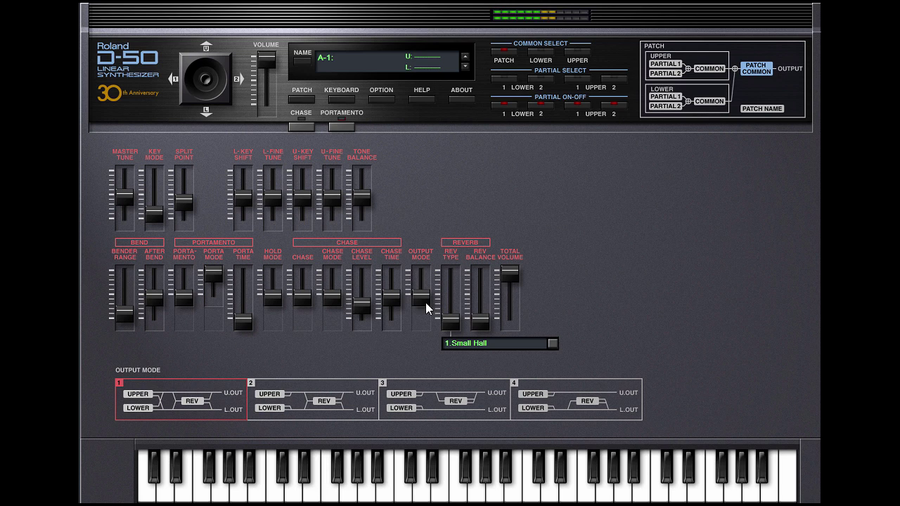
{"action": "left_click_drag", "start_coordinate": [426, 302], "coordinate": [425, 286]}
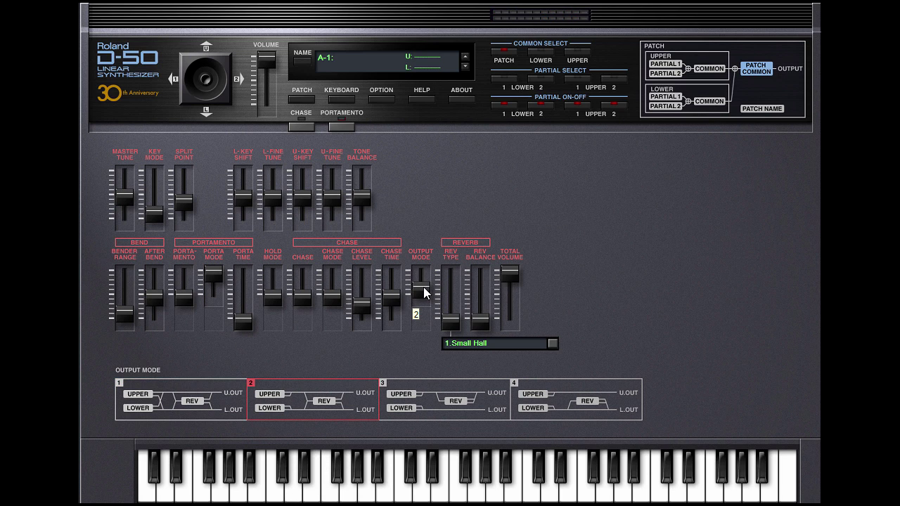
Set output mode 3 and reverb type 9.Medium Large Room, raising the reverb balance to 57 and on to 100
{"action": "left_click_drag", "start_coordinate": [423, 286], "coordinate": [425, 280]}
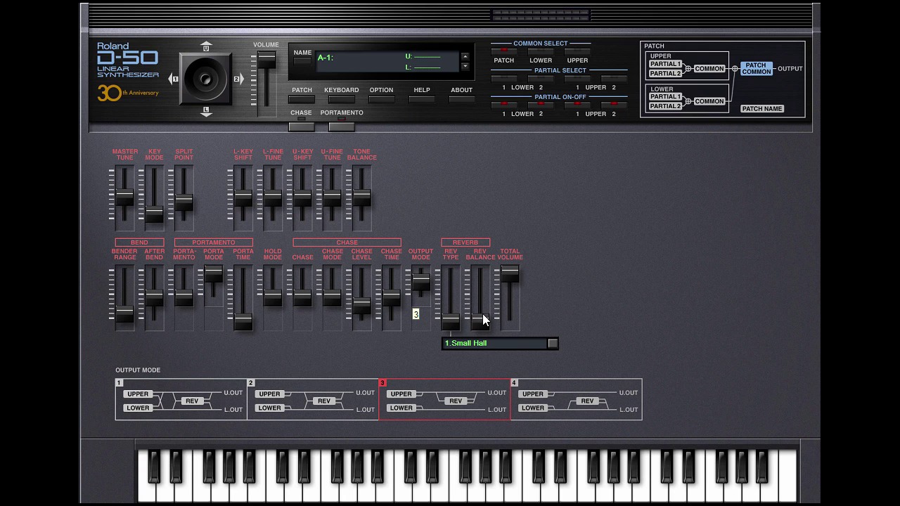
{"action": "mouse_move", "coordinate": [481, 320]}
{"action": "left_click_drag", "start_coordinate": [481, 320], "coordinate": [482, 293]}
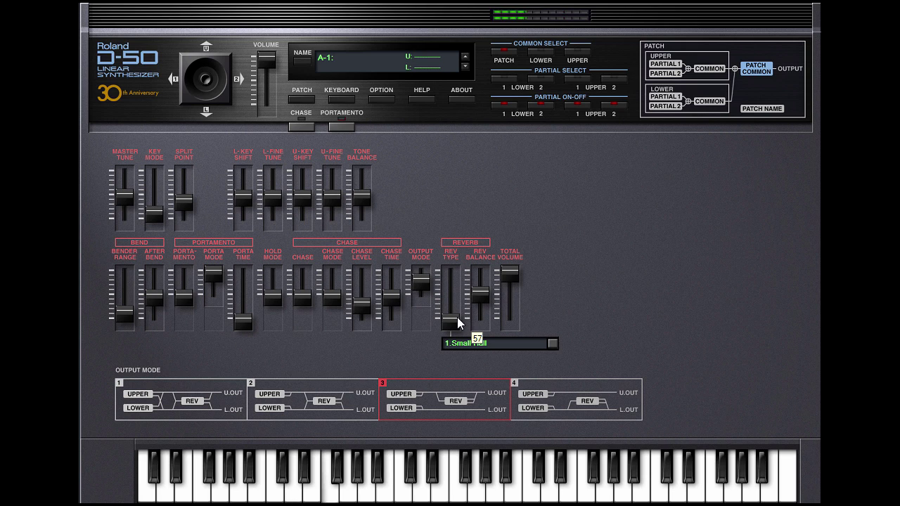
{"action": "left_click_drag", "start_coordinate": [457, 320], "coordinate": [457, 306]}
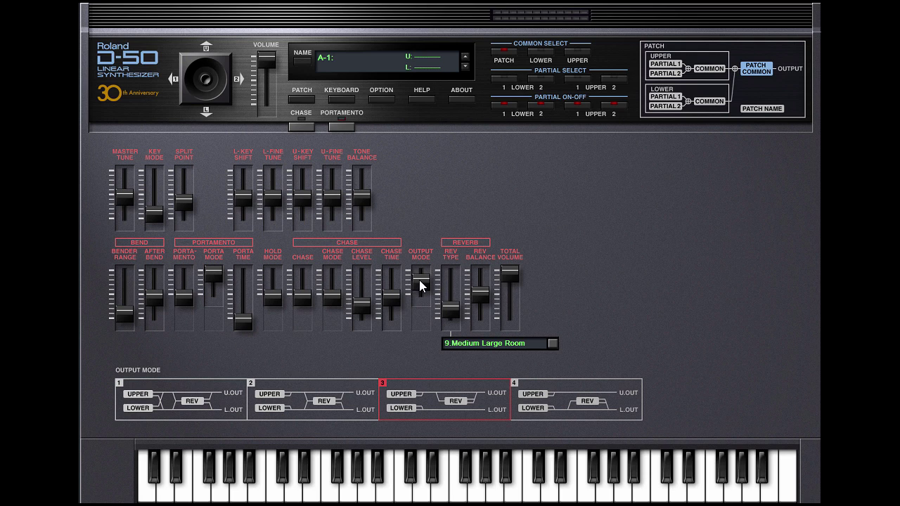
{"action": "left_click_drag", "start_coordinate": [486, 293], "coordinate": [487, 262]}
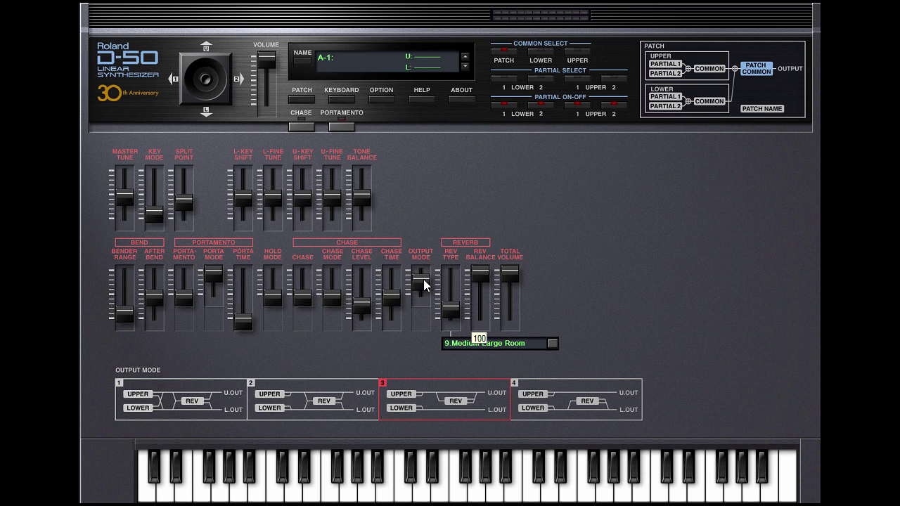
Compare output modes 2 and 4, and finish with the output mode at 1
{"action": "left_click_drag", "start_coordinate": [424, 282], "coordinate": [423, 292]}
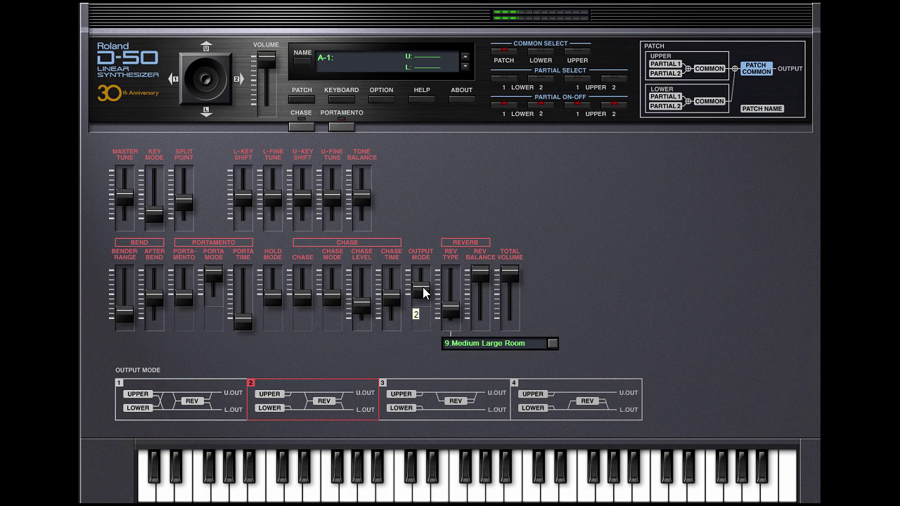
{"action": "left_click_drag", "start_coordinate": [422, 287], "coordinate": [425, 267]}
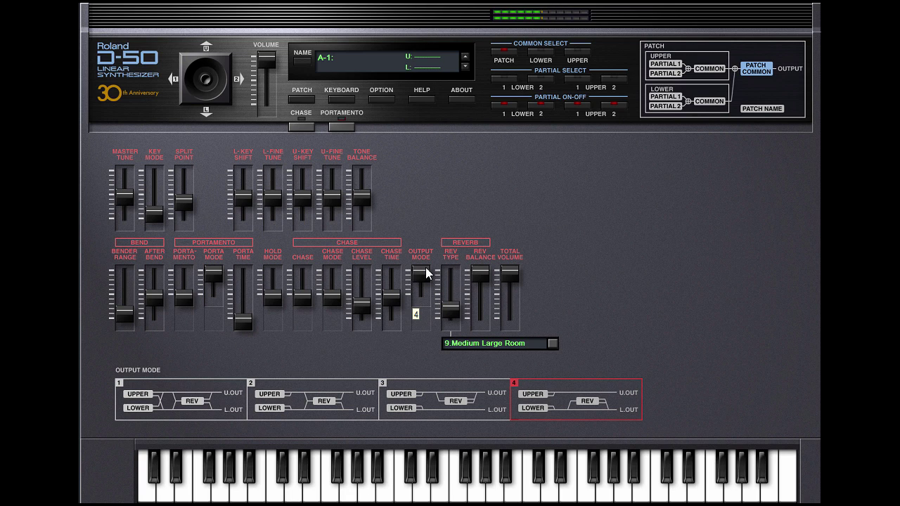
{"action": "scroll", "coordinate": [425, 267], "scroll_direction": "down", "scroll_amount": 3}
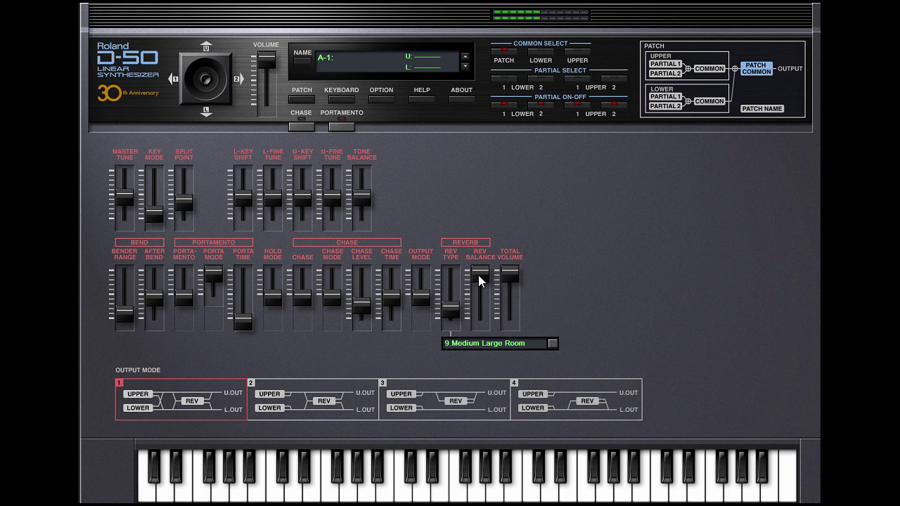
Change the reverb type to 21.Delay (338ms) and on to 4.Chapel, and lower the reverb balance and total volume
{"action": "mouse_move", "coordinate": [478, 275]}
{"action": "mouse_move", "coordinate": [478, 275]}
{"action": "left_mouse_down"}
{"action": "mouse_move", "coordinate": [481, 313]}
{"action": "mouse_move", "coordinate": [481, 269]}
{"action": "left_mouse_up"}
{"action": "left_click_drag", "start_coordinate": [453, 308], "coordinate": [452, 290]}
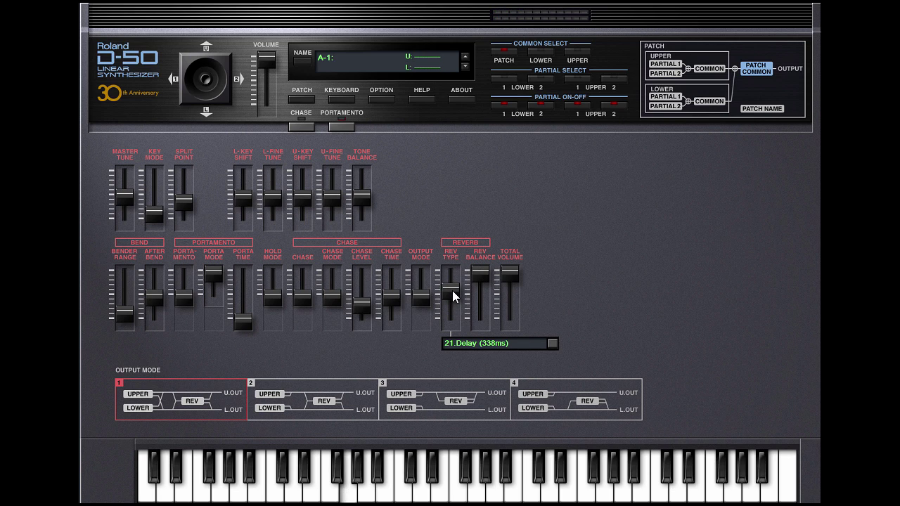
{"action": "left_click", "coordinate": [553, 344]}
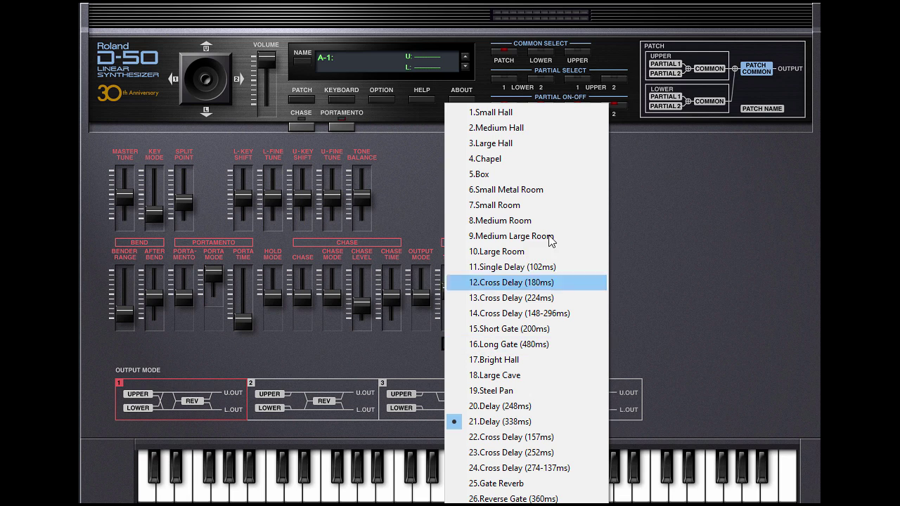
{"action": "left_click", "coordinate": [517, 166]}
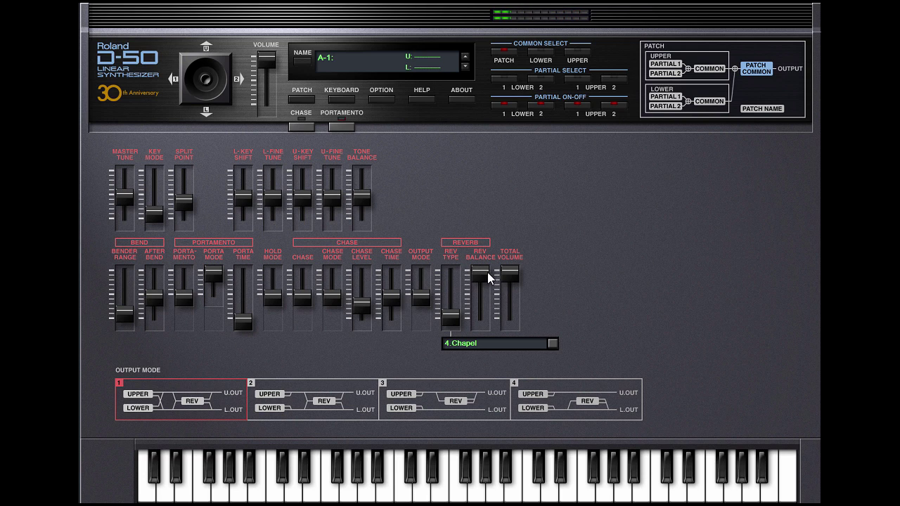
{"action": "left_click_drag", "start_coordinate": [483, 273], "coordinate": [485, 302]}
{"action": "left_click_drag", "start_coordinate": [515, 273], "coordinate": [513, 305]}
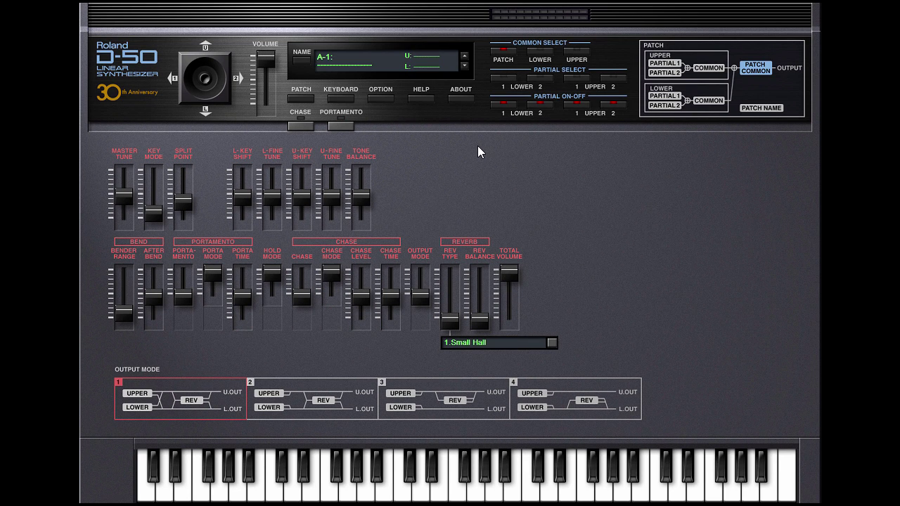
View the lower and upper tones' common parameters, and try the lower tone's structure and partial balance
{"action": "left_click", "coordinate": [543, 51]}
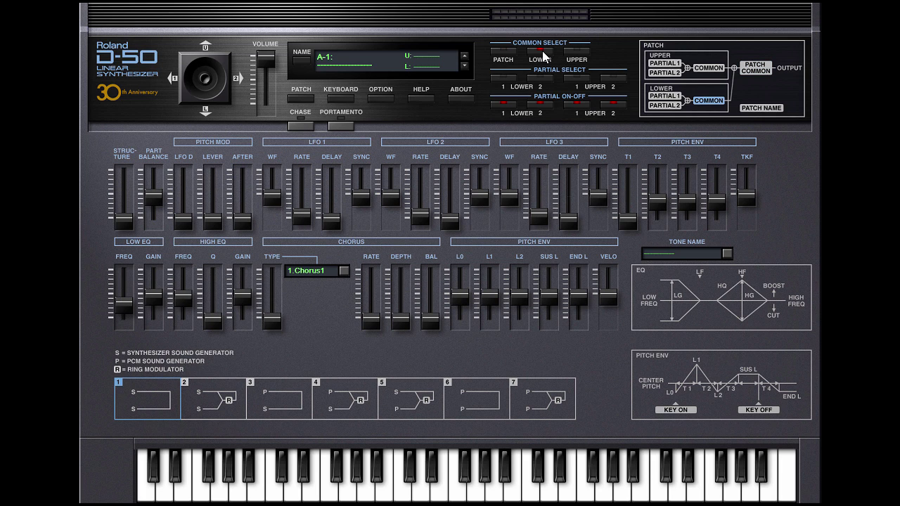
{"action": "left_click", "coordinate": [578, 54]}
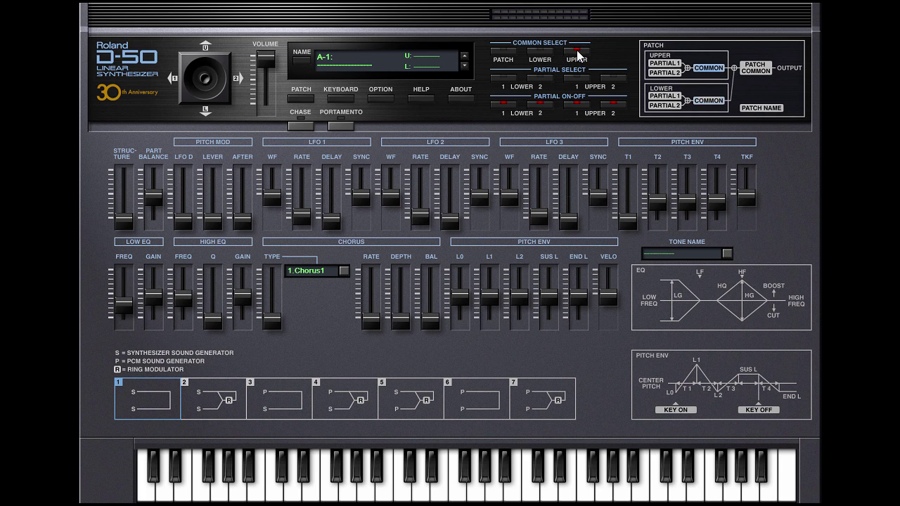
{"action": "left_click", "coordinate": [541, 51]}
{"action": "mouse_move", "coordinate": [128, 225]}
{"action": "left_mouse_down"}
{"action": "mouse_move", "coordinate": [129, 168]}
{"action": "mouse_move", "coordinate": [130, 239]}
{"action": "left_mouse_up"}
{"action": "mouse_move", "coordinate": [153, 194]}
{"action": "left_mouse_down"}
{"action": "mouse_move", "coordinate": [156, 163]}
{"action": "mouse_move", "coordinate": [156, 243]}
{"action": "mouse_move", "coordinate": [155, 169]}
{"action": "mouse_move", "coordinate": [155, 198]}
{"action": "left_mouse_up"}
Switch off both upper partials and sweep the lower tone's partial balance from side 1 to side 2 using the joystick
{"action": "left_click", "coordinate": [576, 105]}
{"action": "left_click", "coordinate": [613, 105]}
{"action": "left_click_drag", "start_coordinate": [206, 79], "coordinate": [184, 83]}
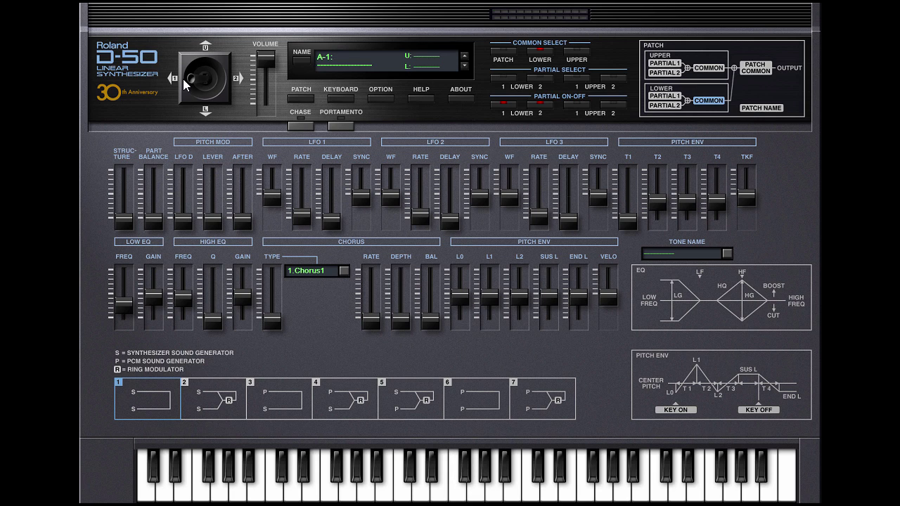
{"action": "left_click_drag", "start_coordinate": [193, 78], "coordinate": [226, 83]}
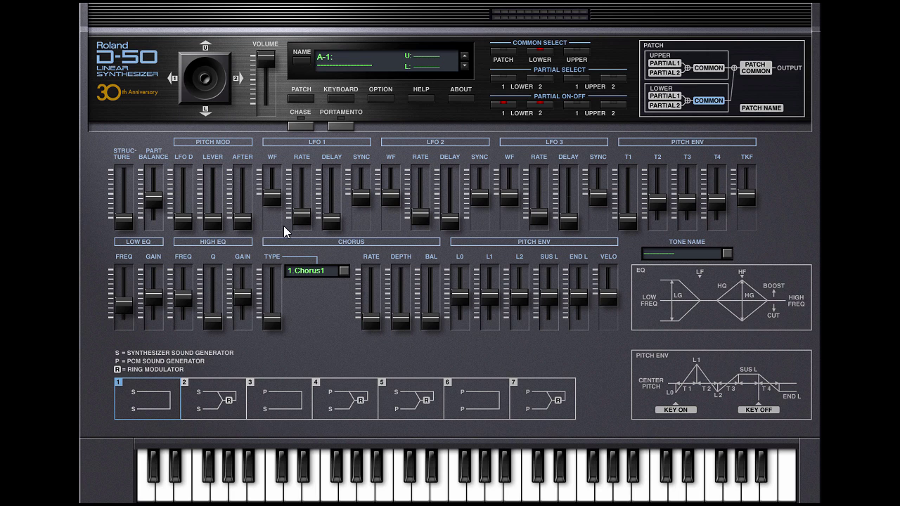
Raise the LFO 1 rate while trying pitch modulation LFO D at maximum and a raised lever amount, returning both to minimum
{"action": "left_click_drag", "start_coordinate": [186, 221], "coordinate": [184, 167]}
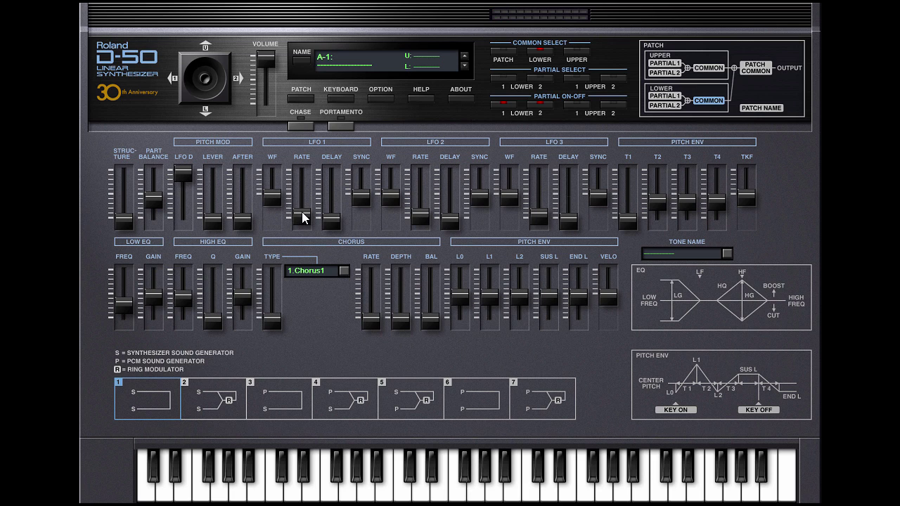
{"action": "left_click_drag", "start_coordinate": [303, 213], "coordinate": [301, 189]}
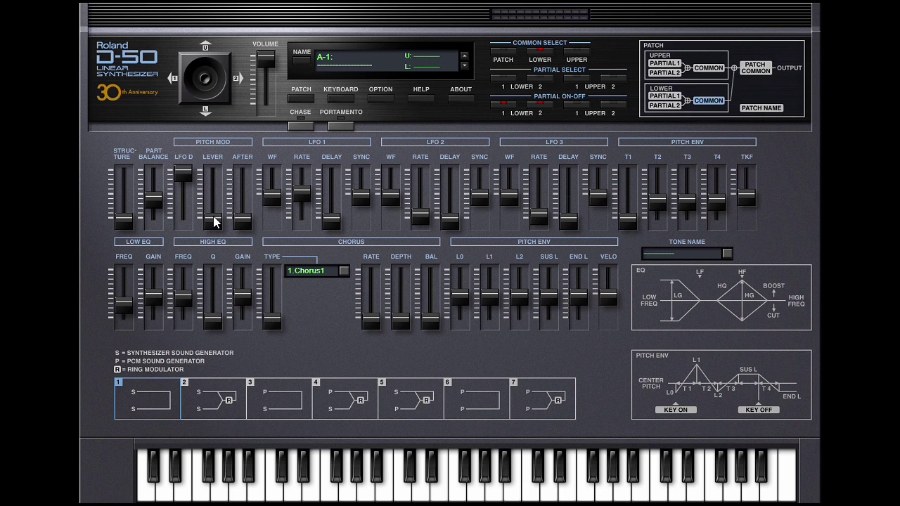
{"action": "left_click_drag", "start_coordinate": [215, 222], "coordinate": [189, 242]}
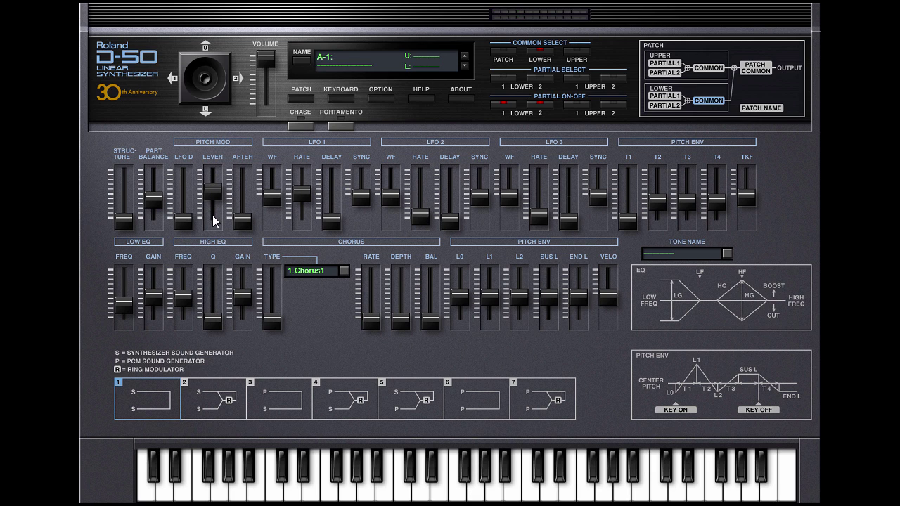
{"action": "left_click_drag", "start_coordinate": [213, 215], "coordinate": [246, 221]}
Try the LFO 1 waveform, keeping TRIANGLE, and raise the LFO 1 delay above the middle
{"action": "mouse_move", "coordinate": [273, 201]}
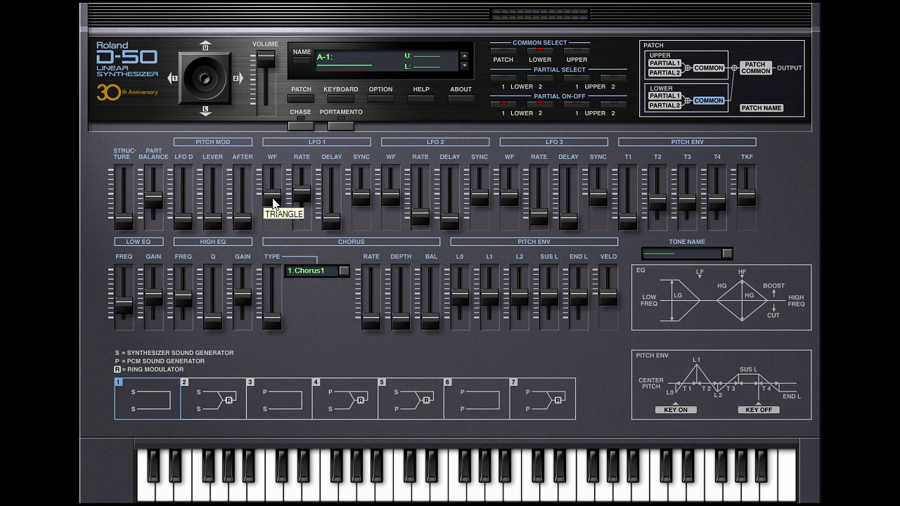
{"action": "left_click_drag", "start_coordinate": [272, 201], "coordinate": [296, 193]}
{"action": "left_click_drag", "start_coordinate": [329, 219], "coordinate": [329, 189]}
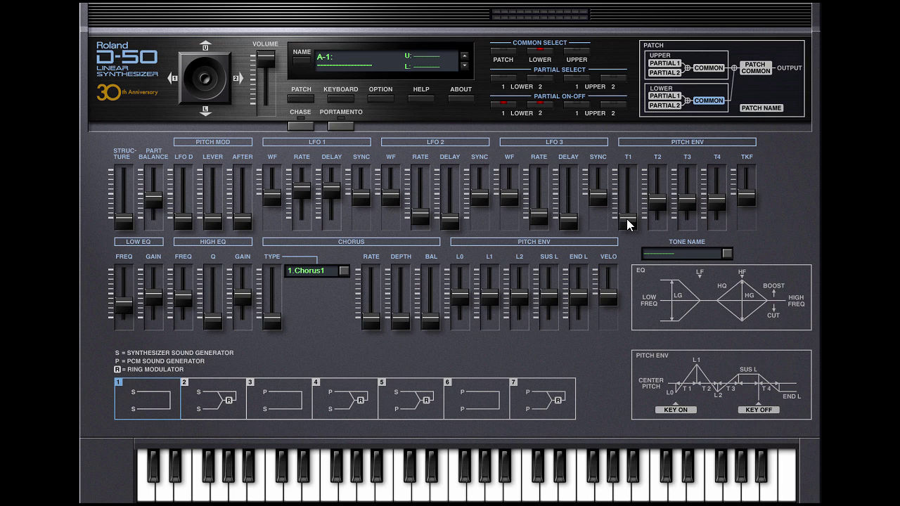
Set the pitch envelope's T1 to 28, raise L1, L2, SUS L and VELO to maximum, and return TKF to its middle setting
{"action": "left_click_drag", "start_coordinate": [627, 219], "coordinate": [628, 191]}
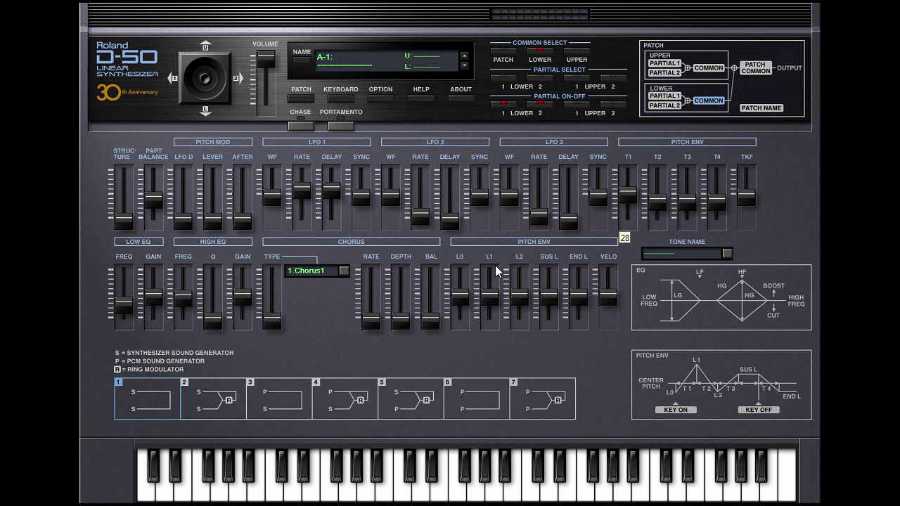
{"action": "left_click_drag", "start_coordinate": [491, 299], "coordinate": [494, 266]}
{"action": "mouse_move", "coordinate": [517, 294]}
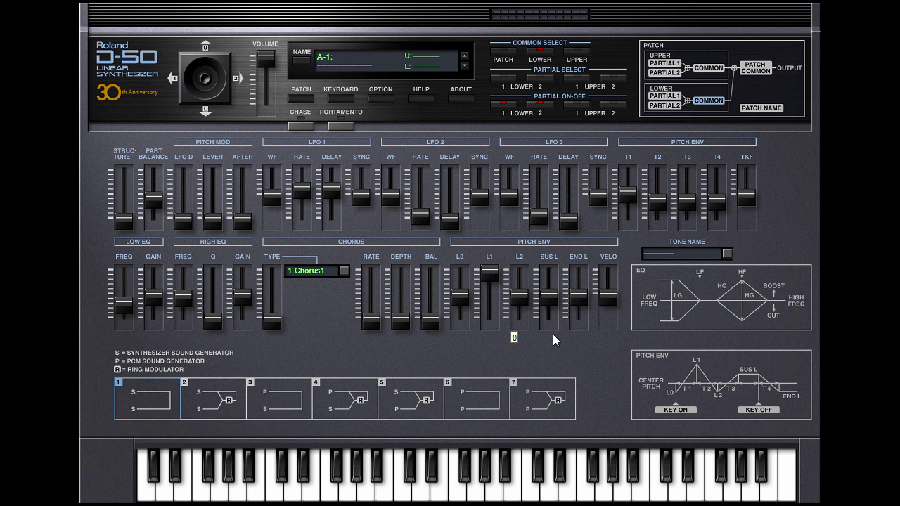
{"action": "left_click_drag", "start_coordinate": [549, 297], "coordinate": [550, 270]}
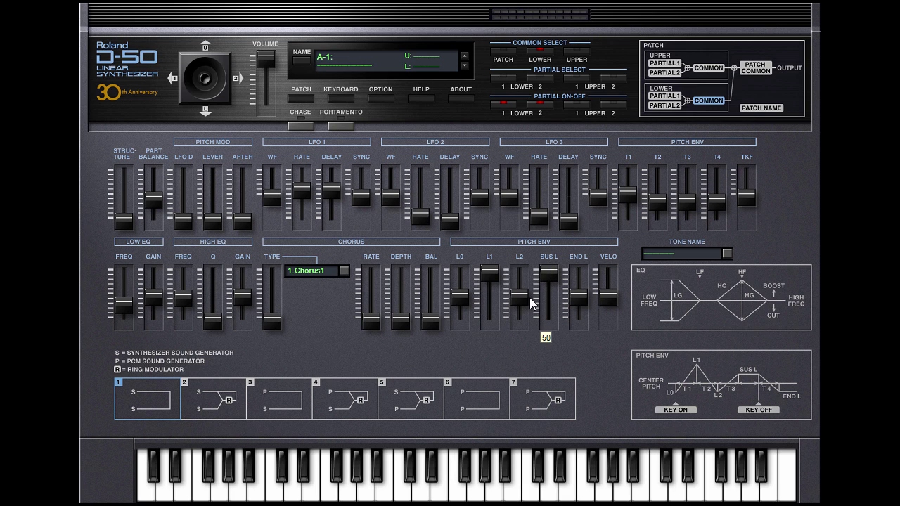
{"action": "mouse_move", "coordinate": [519, 290]}
{"action": "left_click_drag", "start_coordinate": [520, 290], "coordinate": [519, 236]}
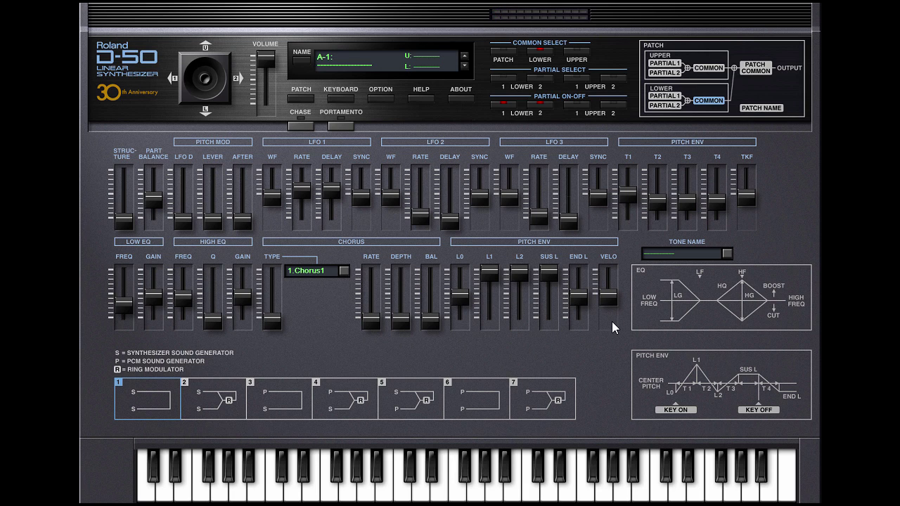
{"action": "scroll", "coordinate": [611, 313], "scroll_direction": "up", "scroll_amount": 2}
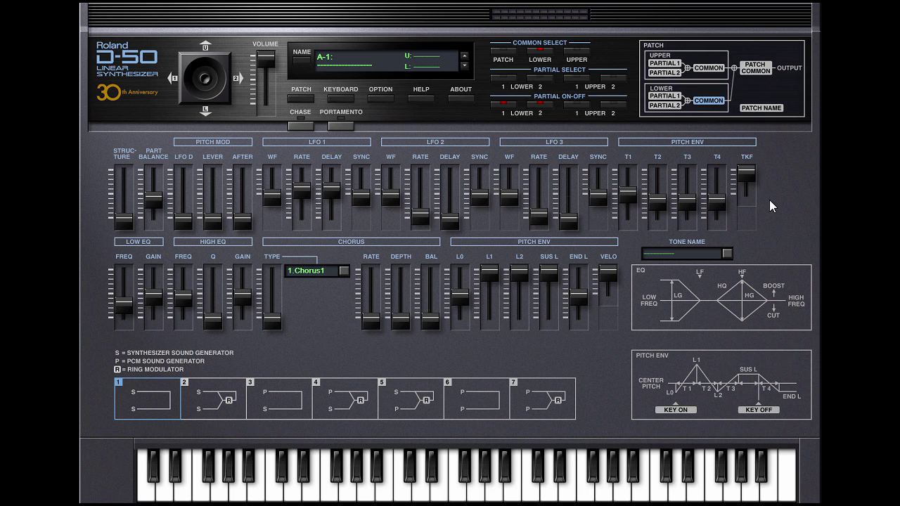
{"action": "left_click_drag", "start_coordinate": [747, 175], "coordinate": [752, 215]}
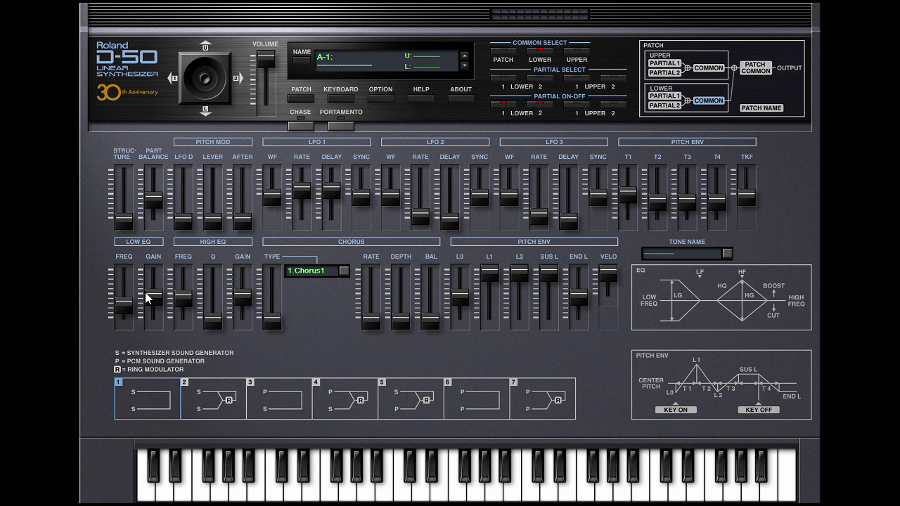
Try the low EQ gain at -12 dB and the high EQ gain at +12 dB with different Q values, restoring all three
{"action": "left_click_drag", "start_coordinate": [152, 294], "coordinate": [157, 332]}
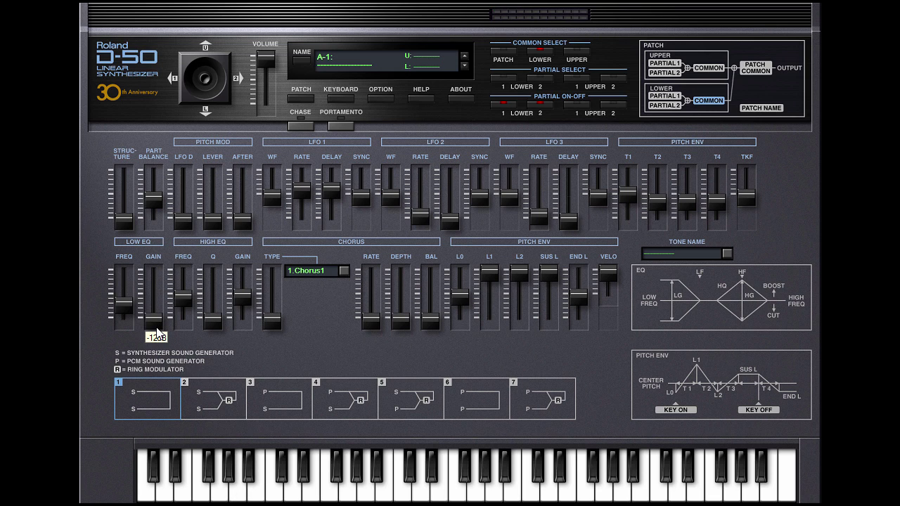
{"action": "left_click_drag", "start_coordinate": [156, 330], "coordinate": [154, 295]}
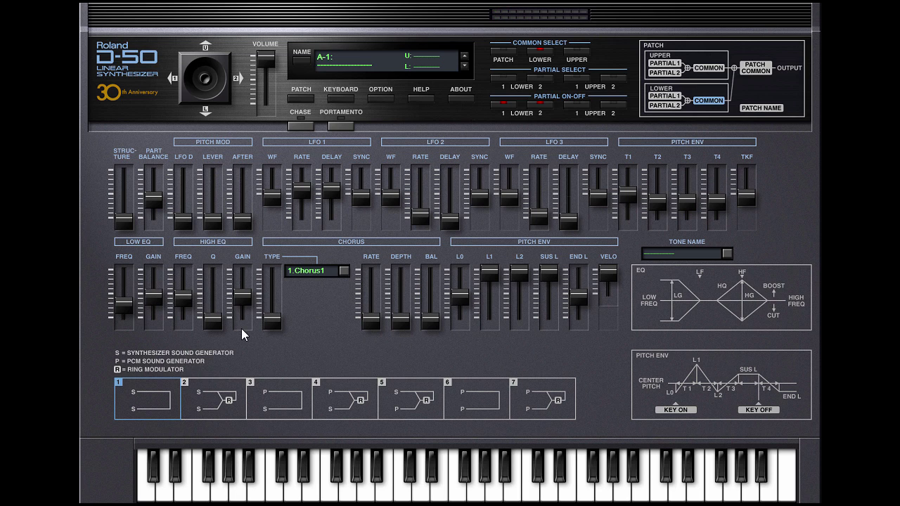
{"action": "left_click_drag", "start_coordinate": [239, 297], "coordinate": [244, 271]}
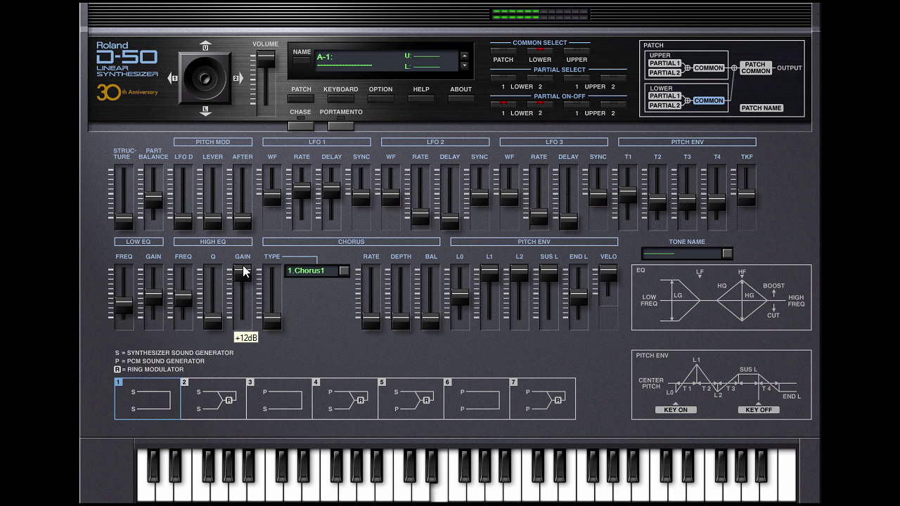
{"action": "mouse_move", "coordinate": [213, 320]}
{"action": "left_mouse_down"}
{"action": "mouse_move", "coordinate": [217, 273]}
{"action": "mouse_move", "coordinate": [219, 318]}
{"action": "left_mouse_up"}
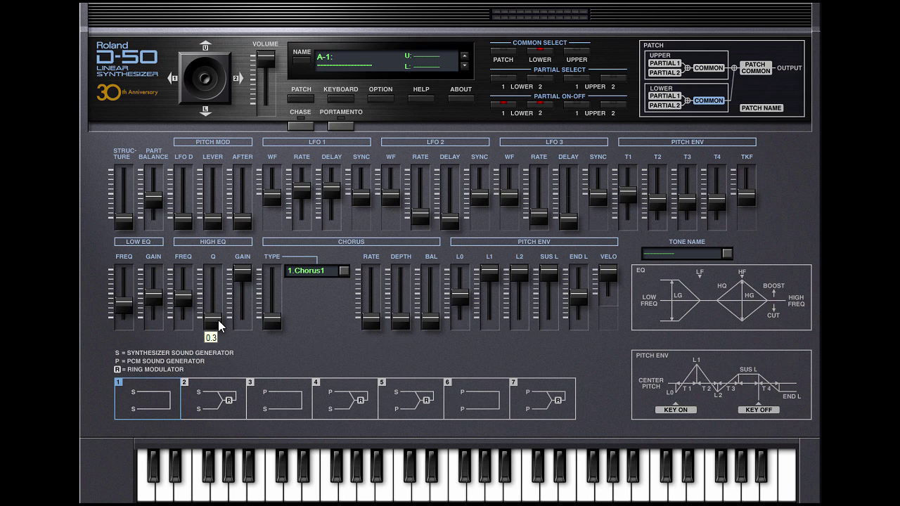
{"action": "mouse_move", "coordinate": [218, 320]}
{"action": "left_mouse_down"}
{"action": "mouse_move", "coordinate": [215, 267]}
{"action": "mouse_move", "coordinate": [216, 322]}
{"action": "left_mouse_up"}
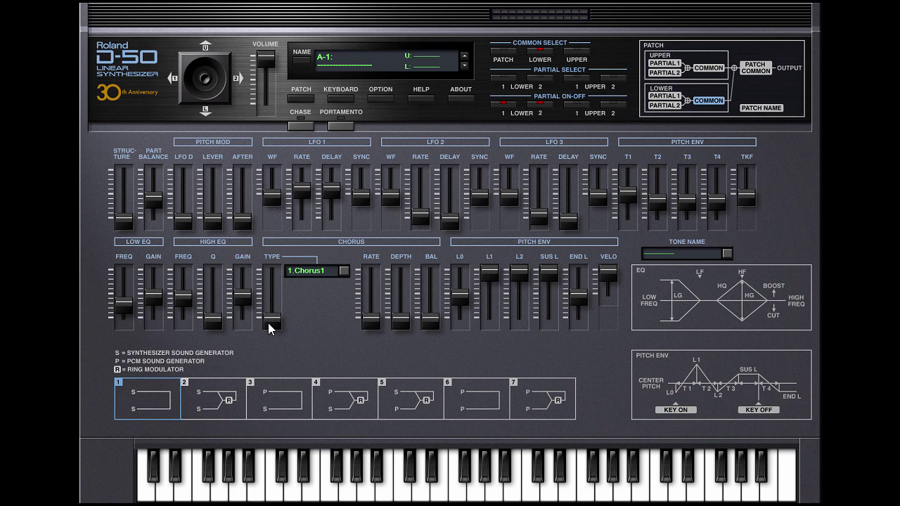
Raise the chorus rate and depth, set its balance to 64, and cycle the chorus type from 2.Chorus2 upward and back to 1.Chorus1
{"action": "left_click_drag", "start_coordinate": [272, 320], "coordinate": [272, 314]}
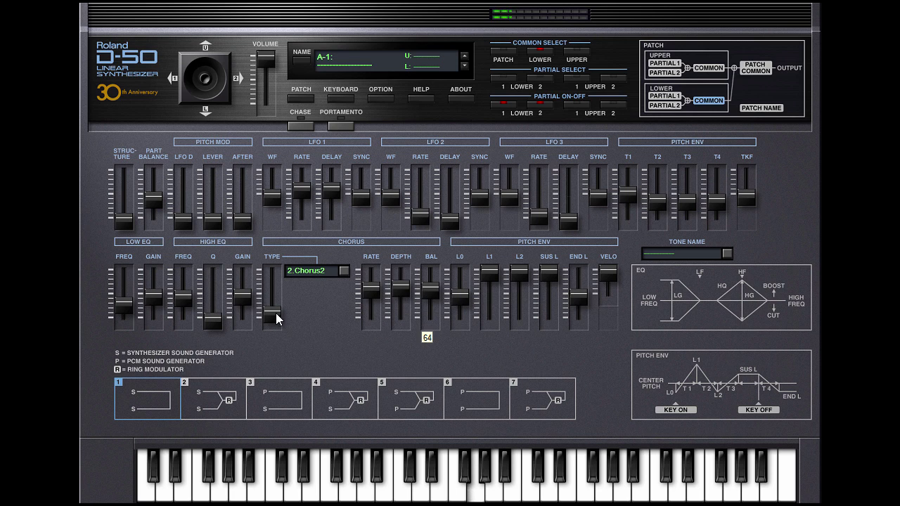
{"action": "left_click_drag", "start_coordinate": [273, 314], "coordinate": [274, 268]}
{"action": "double_click", "coordinate": [274, 268]}
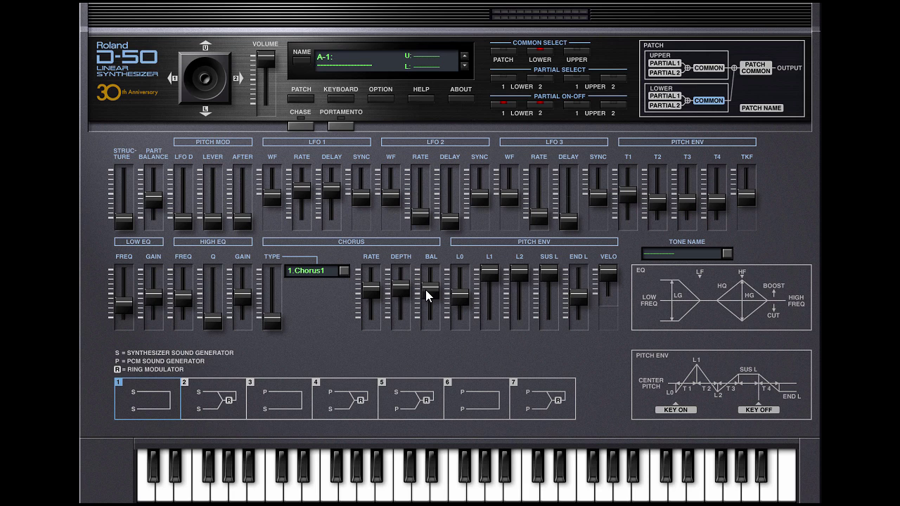
Raise the chorus balance and try different chorus rate and depth levels, including a depth of 0
{"action": "mouse_move", "coordinate": [426, 290]}
{"action": "left_mouse_down"}
{"action": "mouse_move", "coordinate": [430, 320]}
{"action": "mouse_move", "coordinate": [426, 277]}
{"action": "left_mouse_up"}
{"action": "left_click_drag", "start_coordinate": [371, 291], "coordinate": [401, 335]}
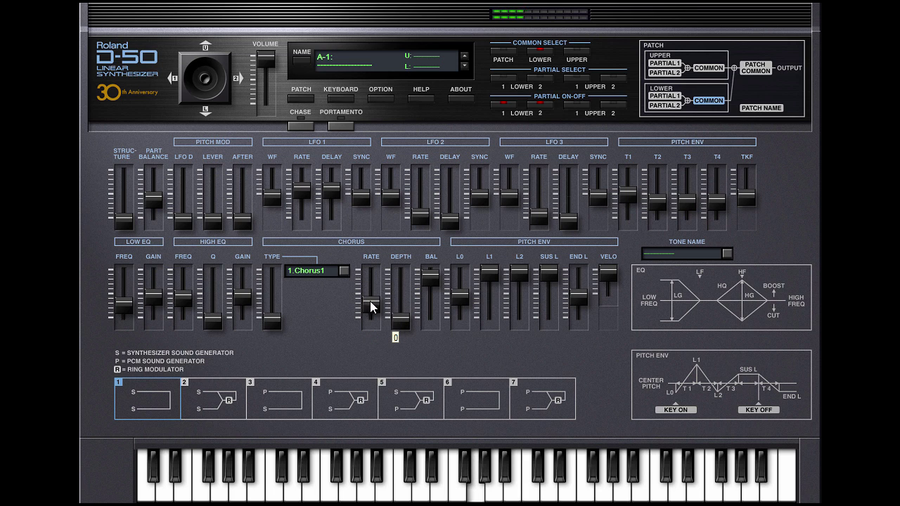
{"action": "left_click_drag", "start_coordinate": [370, 302], "coordinate": [378, 277]}
{"action": "mouse_move", "coordinate": [398, 322]}
{"action": "left_mouse_down"}
{"action": "mouse_move", "coordinate": [398, 276]}
{"action": "mouse_move", "coordinate": [402, 317]}
{"action": "left_mouse_up"}
{"action": "left_click_drag", "start_coordinate": [369, 279], "coordinate": [371, 321]}
Open the lower tone's name for editing, leave it as is, and show the parameters of lower partial 1
{"action": "left_click", "coordinate": [706, 255]}
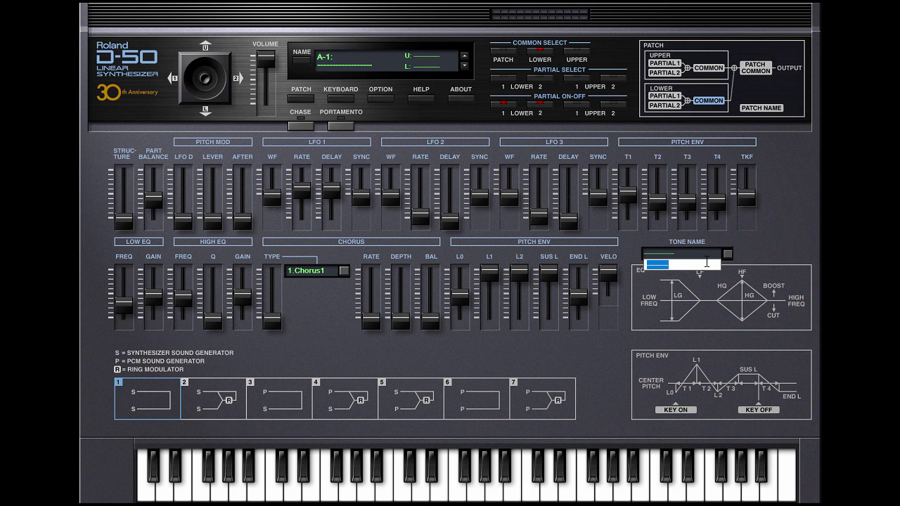
{"action": "key", "text": "Return"}
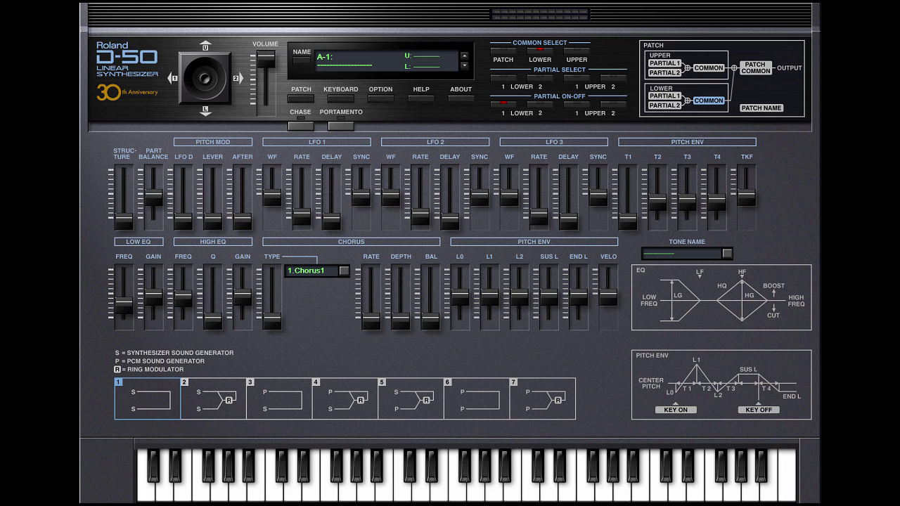
{"action": "left_click", "coordinate": [504, 78]}
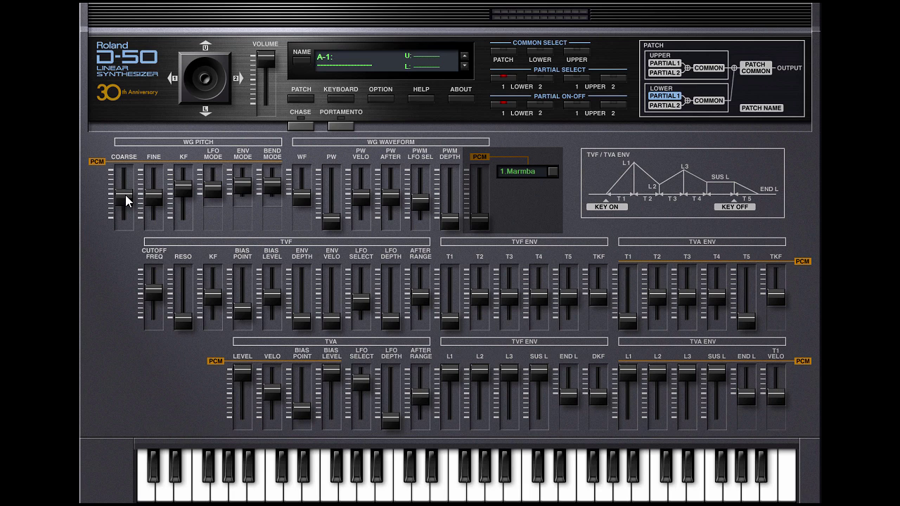
Try the WG pitch coarse, fine and key follow controls of lower partial 1, restoring their settings
{"action": "mouse_move", "coordinate": [125, 195]}
{"action": "left_mouse_down"}
{"action": "mouse_move", "coordinate": [125, 174]}
{"action": "mouse_move", "coordinate": [128, 210]}
{"action": "mouse_move", "coordinate": [130, 195]}
{"action": "left_mouse_up"}
{"action": "mouse_move", "coordinate": [153, 196]}
{"action": "left_mouse_down"}
{"action": "mouse_move", "coordinate": [151, 173]}
{"action": "mouse_move", "coordinate": [150, 197]}
{"action": "left_mouse_up"}
{"action": "left_click_drag", "start_coordinate": [181, 185], "coordinate": [198, 181]}
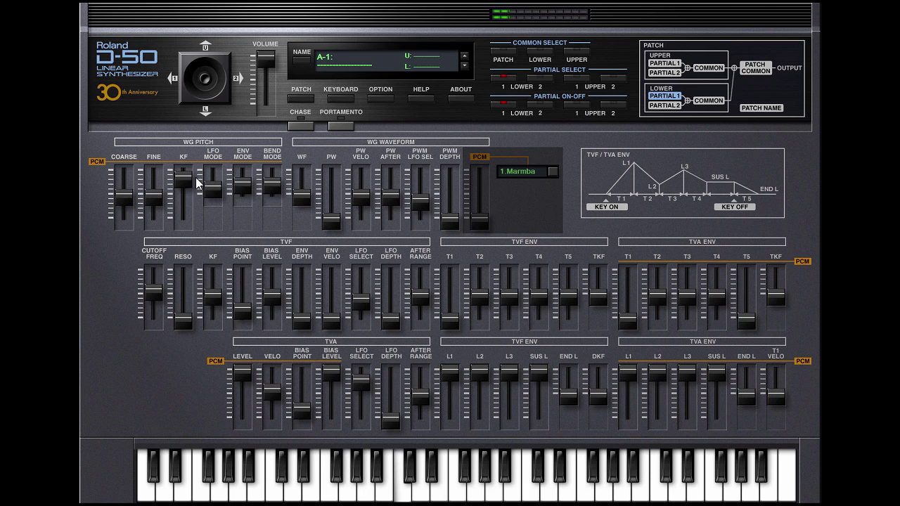
{"action": "left_click_drag", "start_coordinate": [187, 180], "coordinate": [183, 190]}
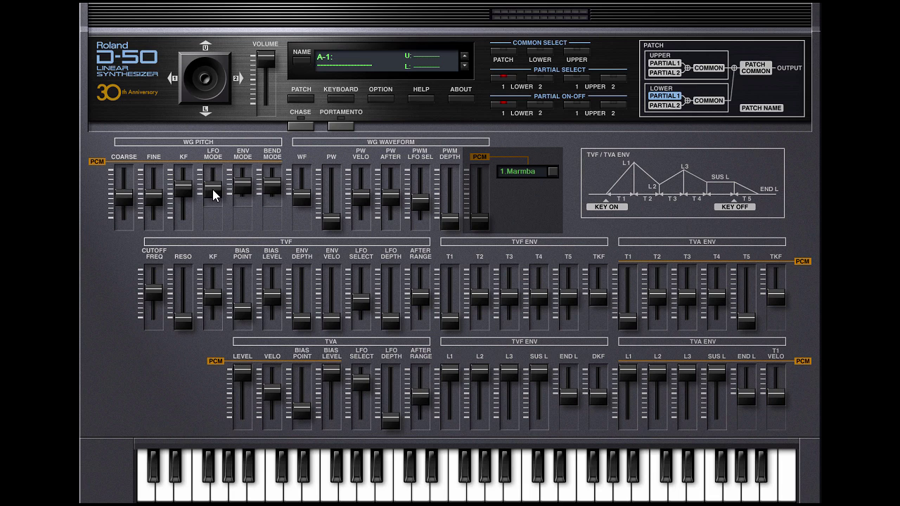
Try the different WG pitch LFO modes, and switch ENV mode to OFF and back to +
{"action": "left_click_drag", "start_coordinate": [212, 189], "coordinate": [223, 213]}
{"action": "left_click_drag", "start_coordinate": [213, 199], "coordinate": [216, 192]}
{"action": "left_click_drag", "start_coordinate": [214, 188], "coordinate": [214, 171]}
{"action": "left_click", "coordinate": [214, 172]}
{"action": "left_click_drag", "start_coordinate": [213, 172], "coordinate": [243, 188]}
{"action": "left_click", "coordinate": [242, 188]}
{"action": "left_click_drag", "start_coordinate": [244, 188], "coordinate": [244, 169]}
{"action": "left_click_drag", "start_coordinate": [245, 188], "coordinate": [246, 199]}
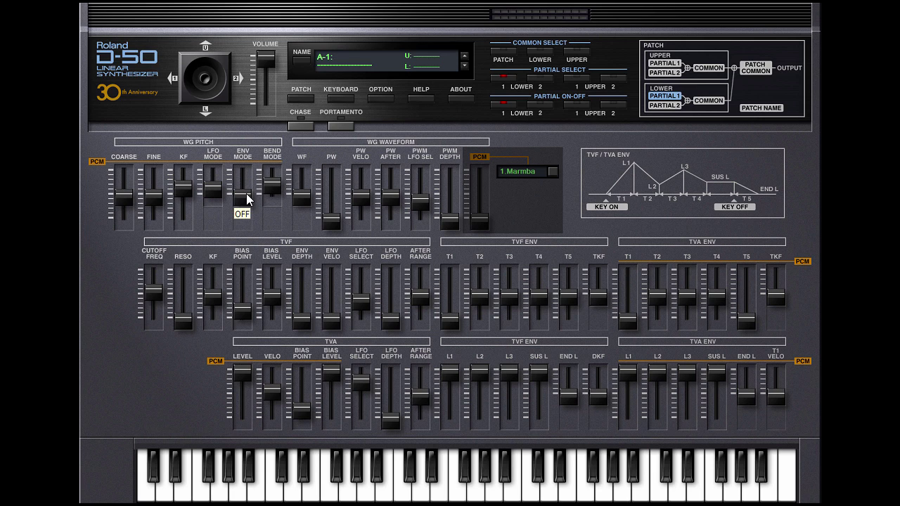
{"action": "left_click_drag", "start_coordinate": [244, 203], "coordinate": [240, 195]}
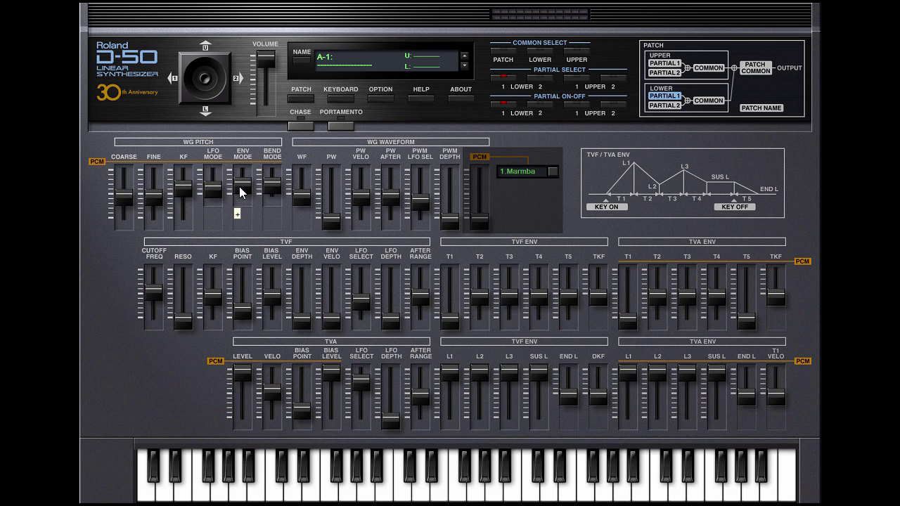
Try another WG pitch bend mode and return it to KEYFOLLOW
{"action": "left_click_drag", "start_coordinate": [239, 192], "coordinate": [273, 202]}
{"action": "mouse_move", "coordinate": [274, 185]}
{"action": "left_mouse_down"}
{"action": "mouse_move", "coordinate": [275, 203]}
{"action": "mouse_move", "coordinate": [275, 187]}
{"action": "left_mouse_up"}
{"action": "left_click_drag", "start_coordinate": [276, 184], "coordinate": [276, 178]}
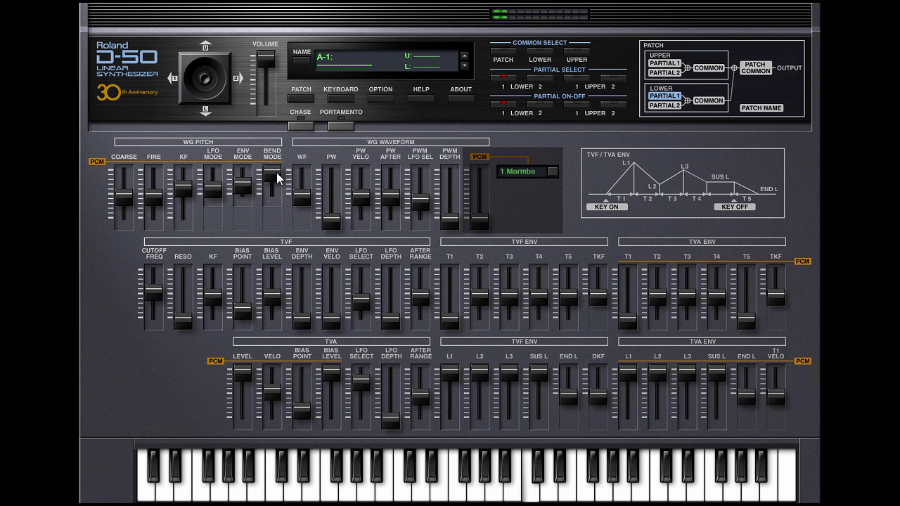
{"action": "mouse_move", "coordinate": [277, 172]}
{"action": "left_mouse_down"}
{"action": "mouse_move", "coordinate": [277, 162]}
{"action": "mouse_move", "coordinate": [273, 181]}
{"action": "left_mouse_up"}
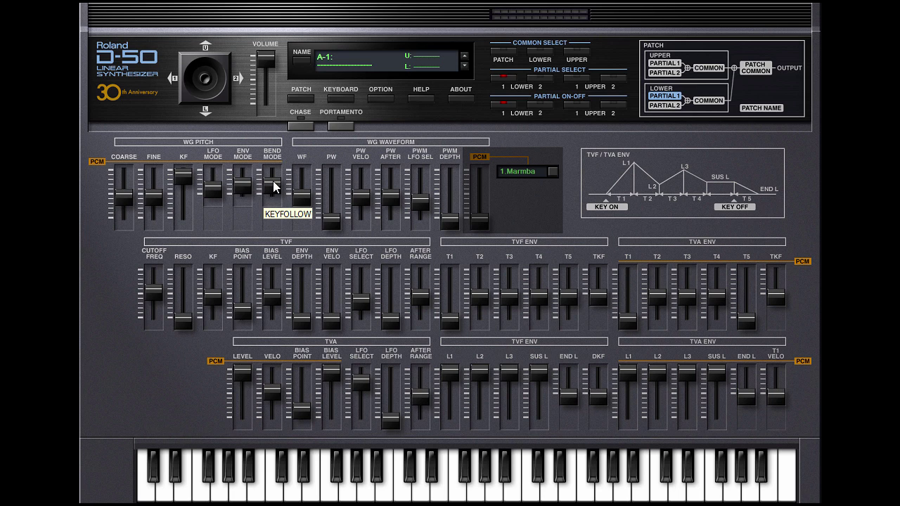
Set the WG pitch key follow to 0 and check the bender range in the patch common parameters before returning to lower partial 1
{"action": "left_click_drag", "start_coordinate": [182, 173], "coordinate": [185, 208]}
{"action": "left_click_drag", "start_coordinate": [184, 216], "coordinate": [188, 215]}
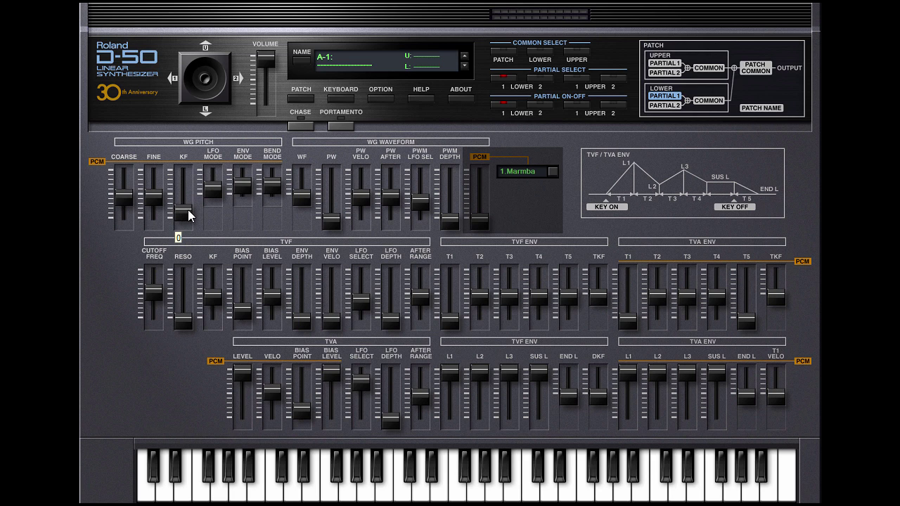
{"action": "left_click", "coordinate": [508, 53]}
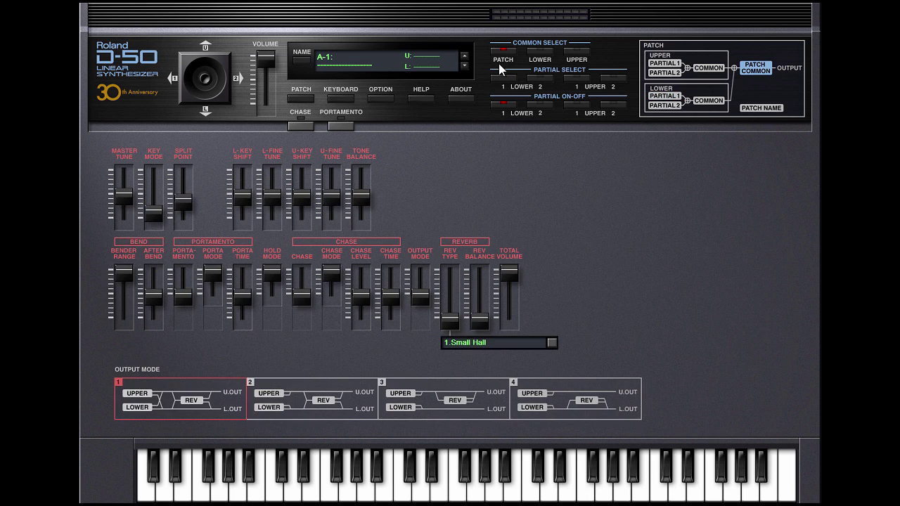
{"action": "mouse_move", "coordinate": [121, 274]}
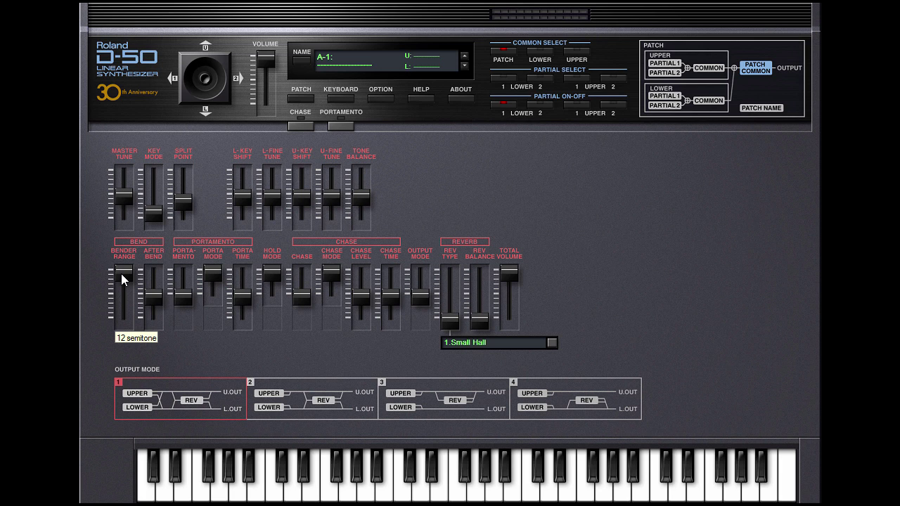
{"action": "left_click", "coordinate": [509, 77]}
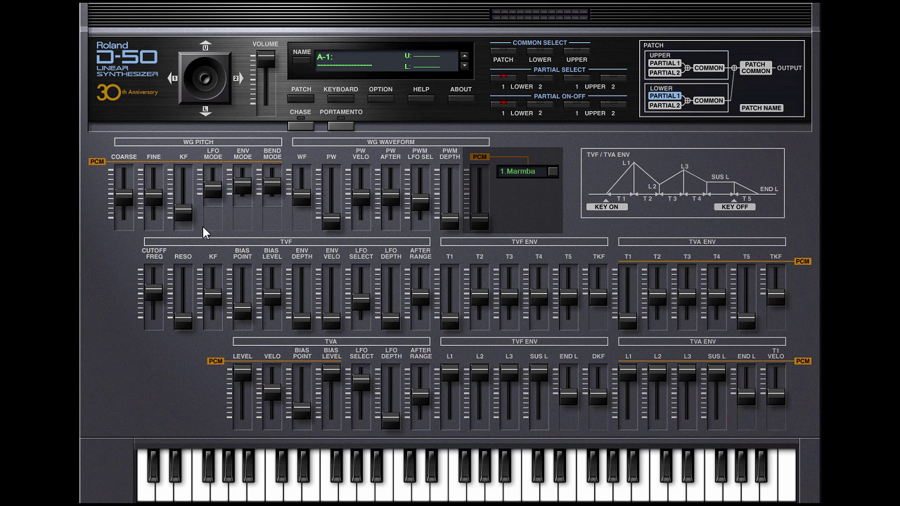
Try different WG pitch key follow levels and restore the original setting above the middle
{"action": "left_click_drag", "start_coordinate": [188, 212], "coordinate": [187, 187]}
{"action": "left_click_drag", "start_coordinate": [187, 187], "coordinate": [191, 206]}
{"action": "left_click_drag", "start_coordinate": [187, 207], "coordinate": [187, 188]}
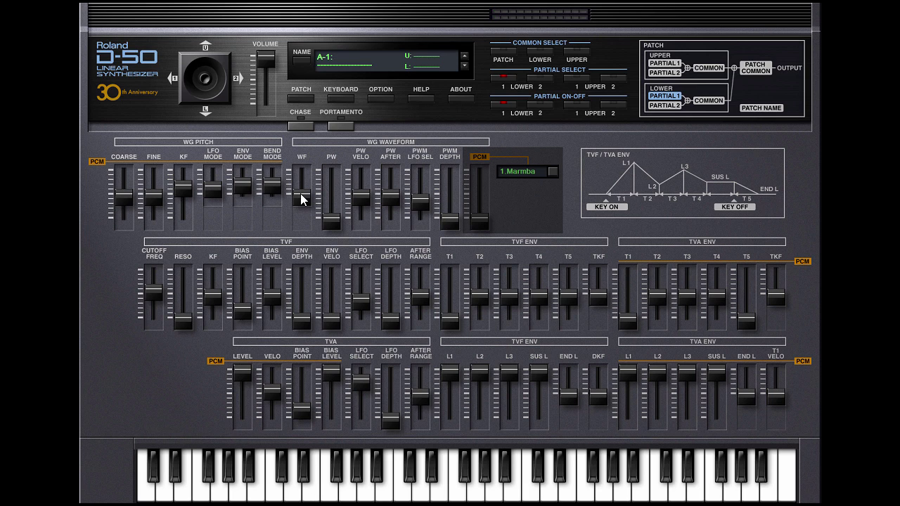
Raise the TVF cutoff frequency to 100 and compare the WG waveforms, returning to SQUARE
{"action": "mouse_move", "coordinate": [304, 201]}
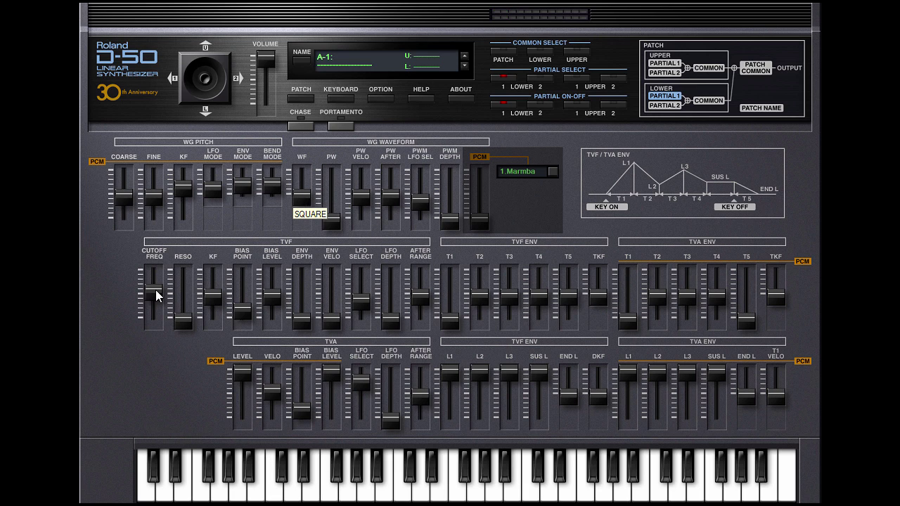
{"action": "left_click_drag", "start_coordinate": [155, 289], "coordinate": [156, 271]}
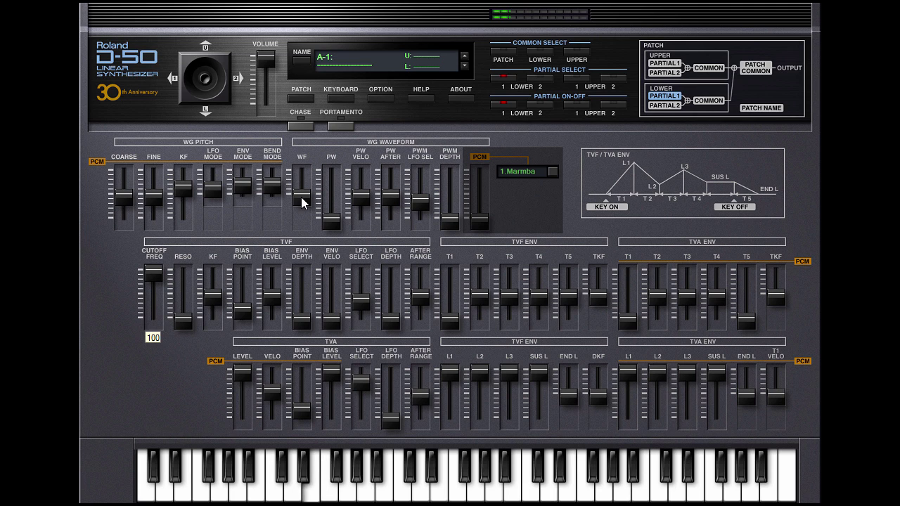
{"action": "left_click_drag", "start_coordinate": [301, 202], "coordinate": [304, 178]}
{"action": "left_click_drag", "start_coordinate": [303, 177], "coordinate": [311, 220]}
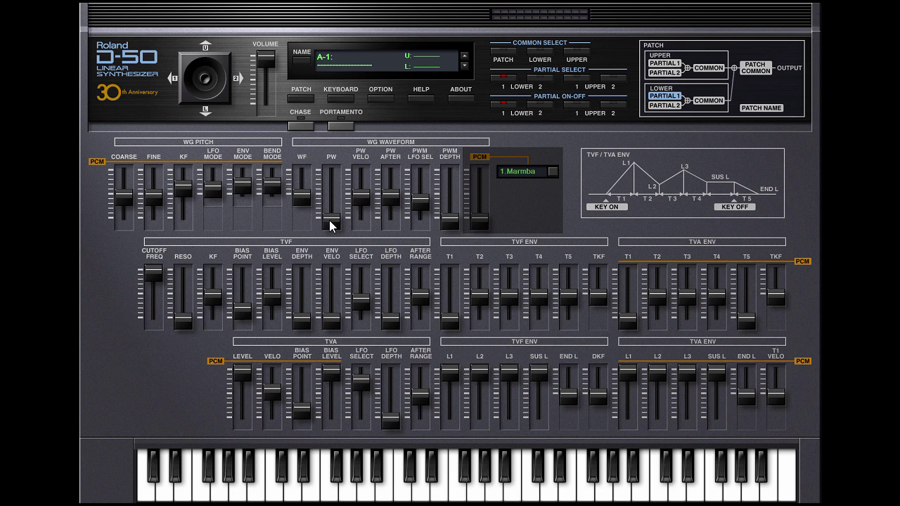
Try different pulse widths on the square wave and again with WF switched to its highest setting
{"action": "left_click_drag", "start_coordinate": [330, 225], "coordinate": [331, 203]}
{"action": "mouse_move", "coordinate": [301, 197]}
{"action": "left_click_drag", "start_coordinate": [301, 198], "coordinate": [301, 180]}
{"action": "left_click_drag", "start_coordinate": [332, 225], "coordinate": [327, 198]}
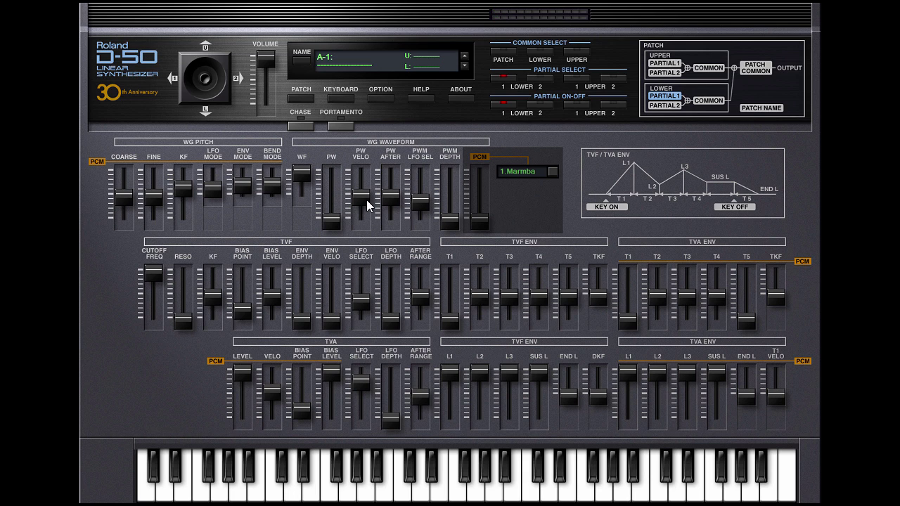
Try the maximum PW VELO setting, restore it to the middle, and raise the PWM depth to a high level
{"action": "mouse_move", "coordinate": [362, 199]}
{"action": "left_click_drag", "start_coordinate": [361, 200], "coordinate": [364, 167]}
{"action": "left_click_drag", "start_coordinate": [363, 169], "coordinate": [387, 202]}
{"action": "left_click_drag", "start_coordinate": [450, 221], "coordinate": [452, 184]}
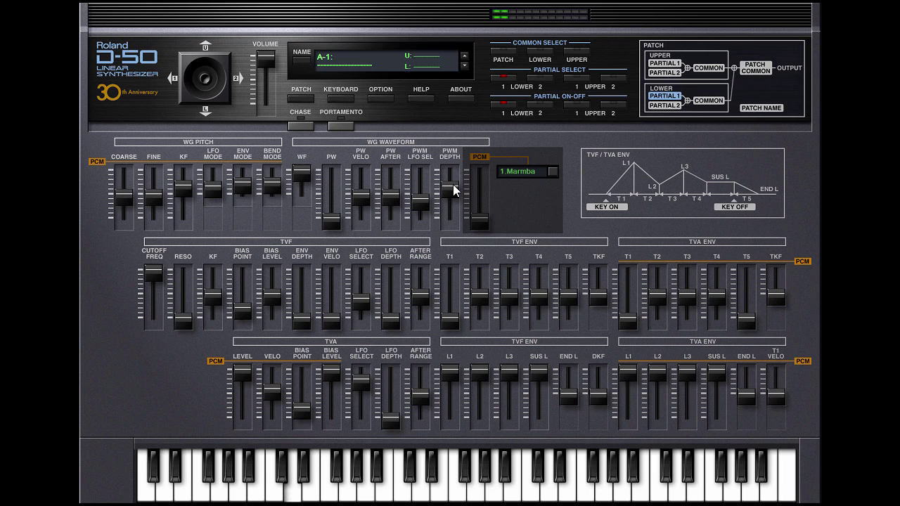
{"action": "mouse_move", "coordinate": [453, 188]}
{"action": "left_mouse_down"}
{"action": "mouse_move", "coordinate": [451, 220]}
{"action": "mouse_move", "coordinate": [451, 185]}
{"action": "left_mouse_up"}
Set the LFO 2 rate to about the middle in the lower common parameters and return to lower partial 1
{"action": "left_click", "coordinate": [541, 58]}
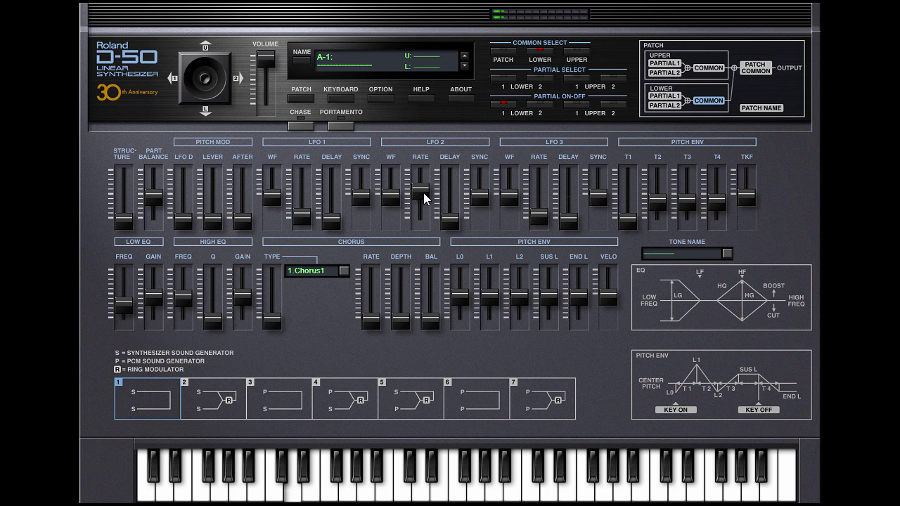
{"action": "mouse_move", "coordinate": [423, 193]}
{"action": "left_mouse_down"}
{"action": "mouse_move", "coordinate": [421, 182]}
{"action": "mouse_move", "coordinate": [423, 201]}
{"action": "left_mouse_up"}
{"action": "left_click", "coordinate": [503, 76]}
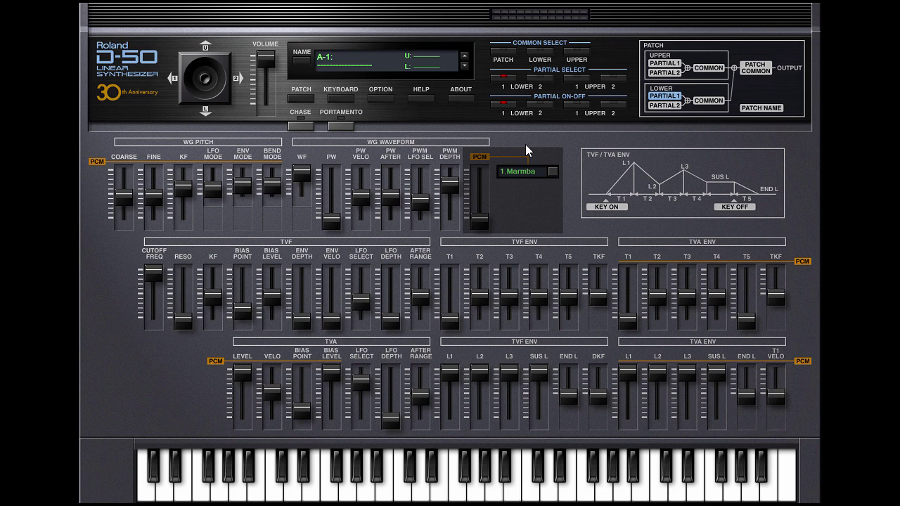
Change the lower tone's structure to 3 (P + S) and show the PCM parameters of lower partial 1
{"action": "left_click", "coordinate": [543, 54]}
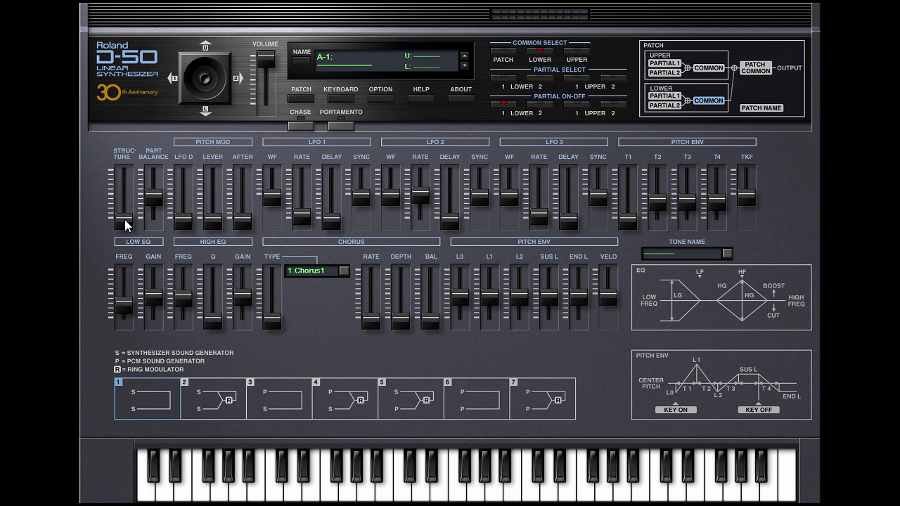
{"action": "left_click_drag", "start_coordinate": [125, 225], "coordinate": [129, 210]}
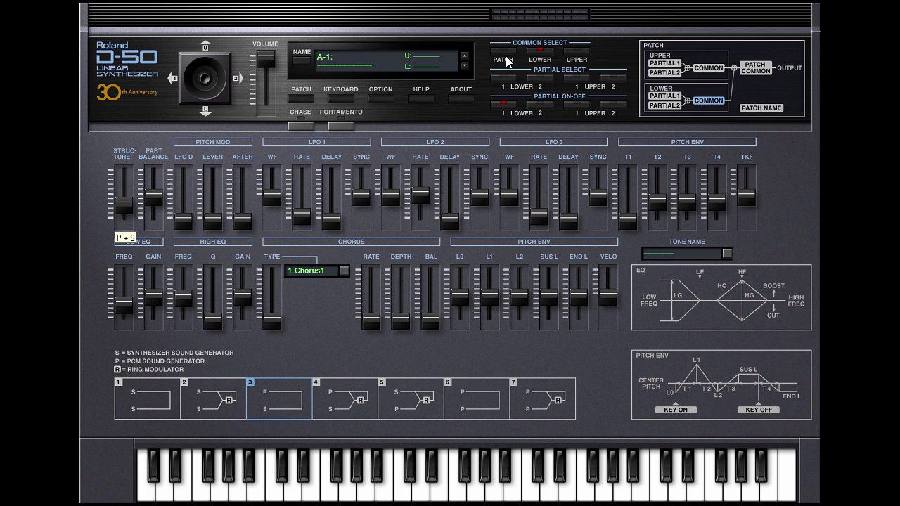
{"action": "left_click", "coordinate": [506, 74]}
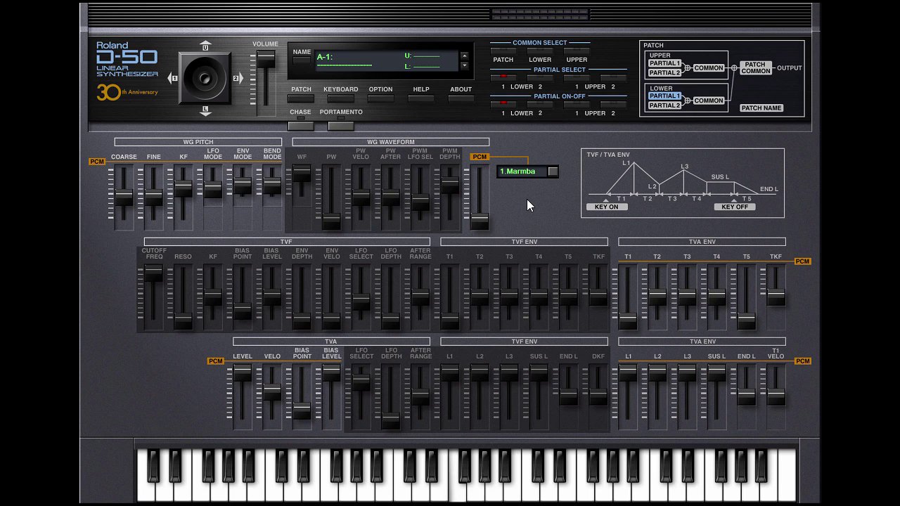
Audition PCM waveforms such as 9.Pluck, 19.Harpsi, 83.Loop07 and 111.Sync, and browse the groups of the PCM waveform list
{"action": "left_click_drag", "start_coordinate": [485, 226], "coordinate": [486, 222]}
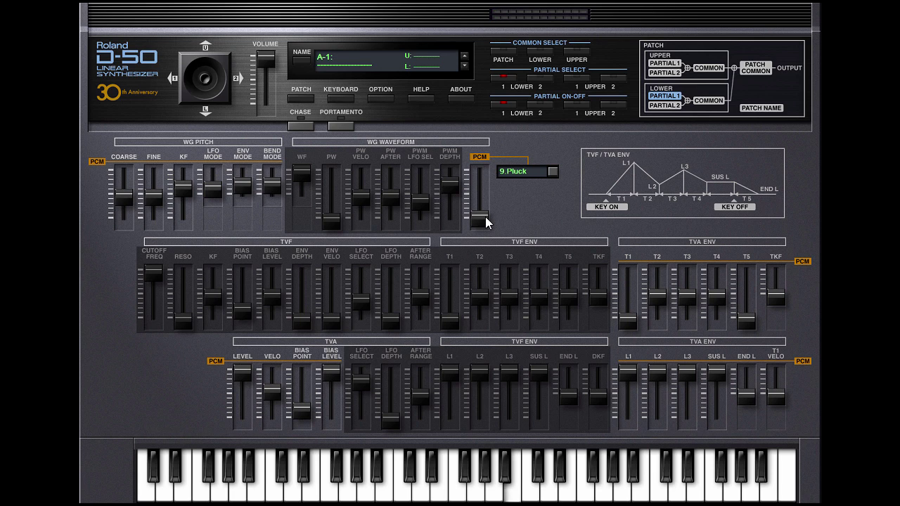
{"action": "left_click_drag", "start_coordinate": [486, 222], "coordinate": [485, 216]}
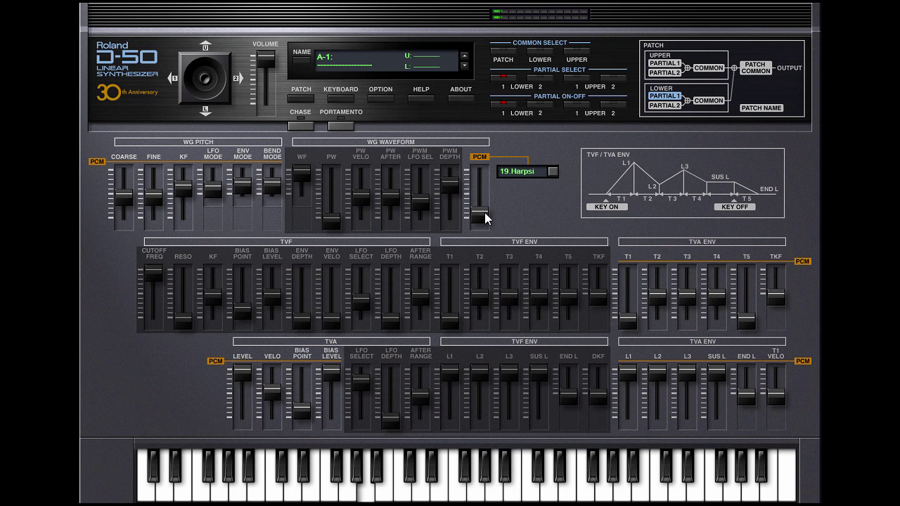
{"action": "left_click_drag", "start_coordinate": [485, 213], "coordinate": [486, 189]}
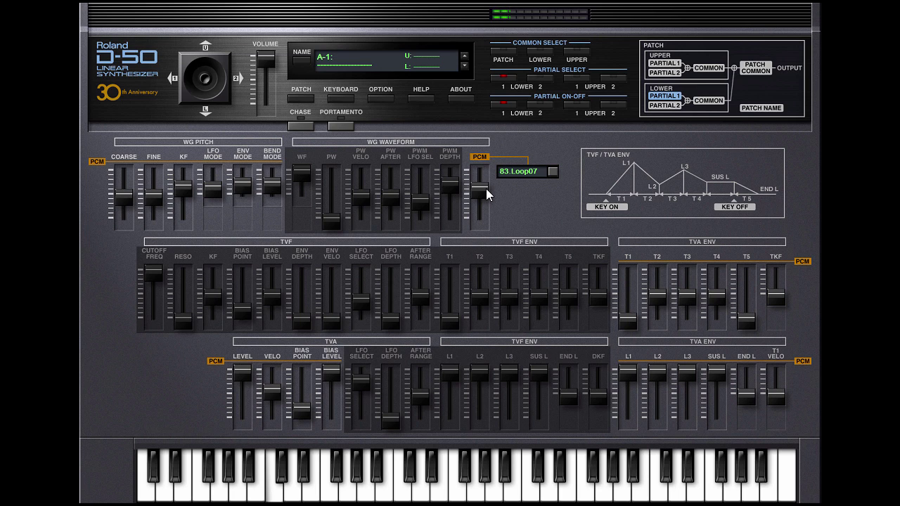
{"action": "left_click_drag", "start_coordinate": [483, 189], "coordinate": [483, 182]}
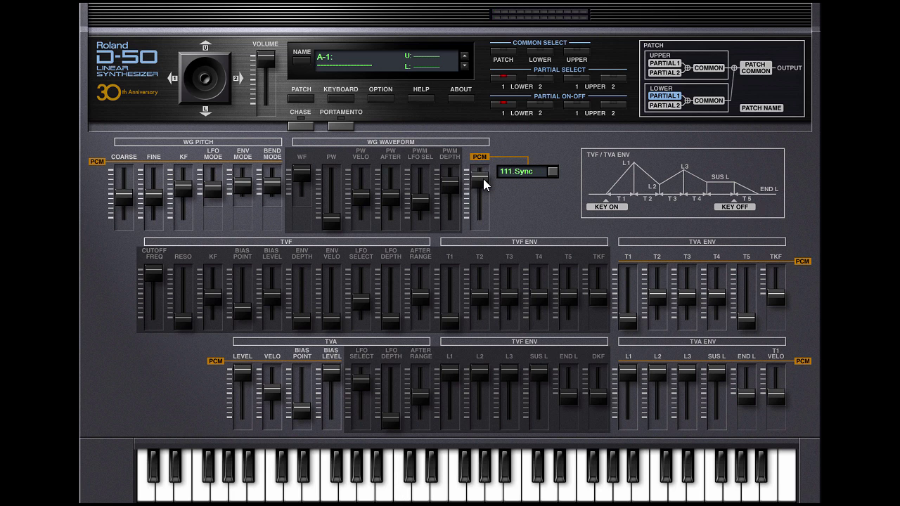
{"action": "left_click", "coordinate": [553, 171]}
{"action": "mouse_move", "coordinate": [546, 187]}
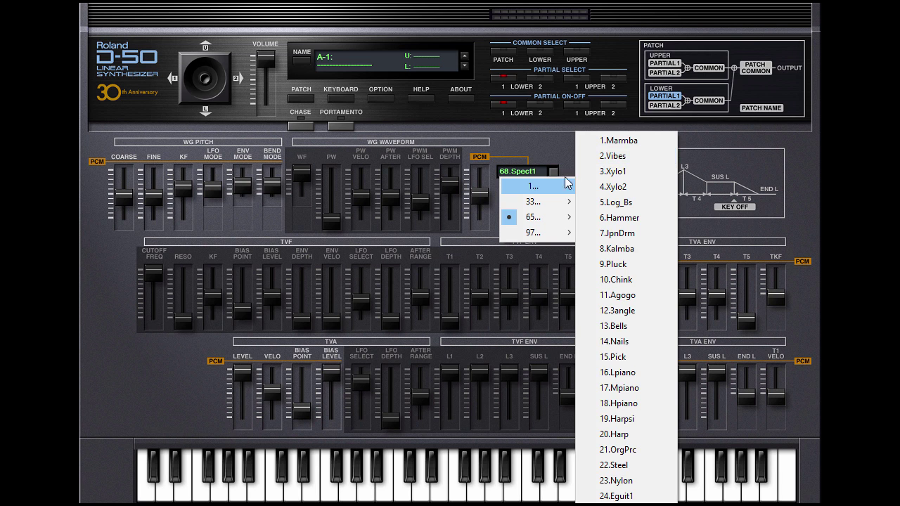
{"action": "mouse_move", "coordinate": [539, 203]}
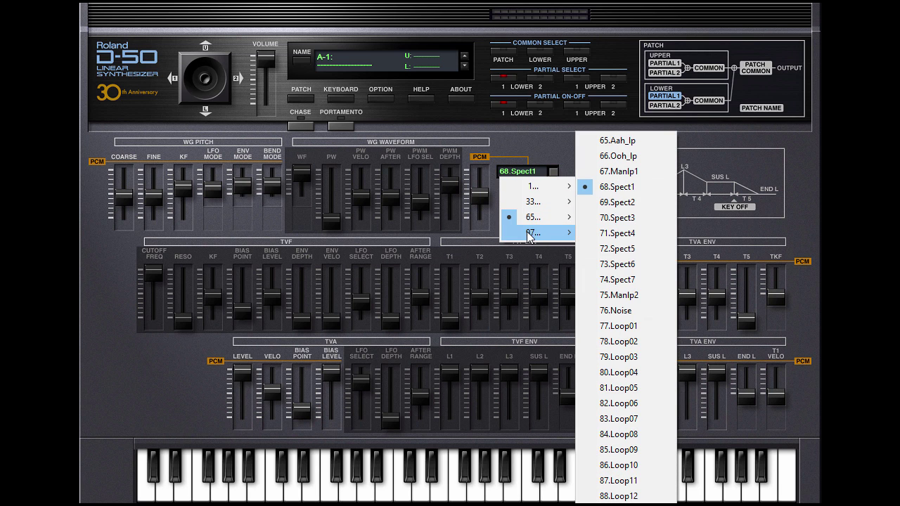
{"action": "mouse_move", "coordinate": [529, 235]}
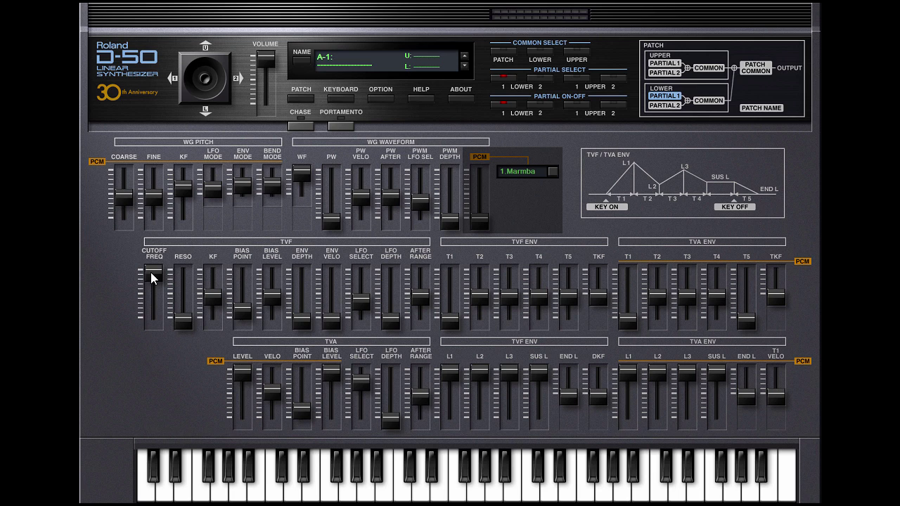
Sweep the TVF cutoff frequency down and back to maximum, and try the resonance at maximum
{"action": "left_click_drag", "start_coordinate": [151, 272], "coordinate": [150, 284]}
{"action": "left_click_drag", "start_coordinate": [152, 296], "coordinate": [150, 267]}
{"action": "left_click_drag", "start_coordinate": [180, 323], "coordinate": [143, 269]}
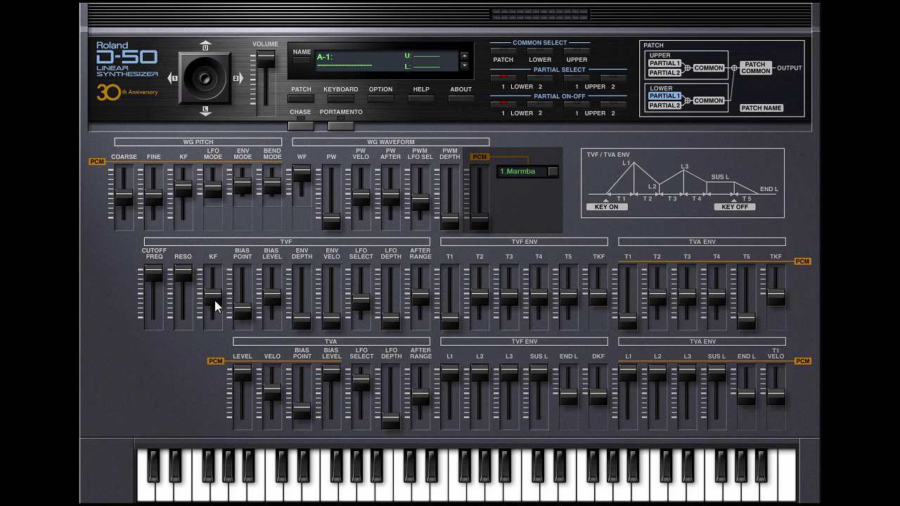
Raise the TVF key follow and try low and high bias levels up to +7, returning the bias level to the middle
{"action": "left_click_drag", "start_coordinate": [214, 300], "coordinate": [212, 281]}
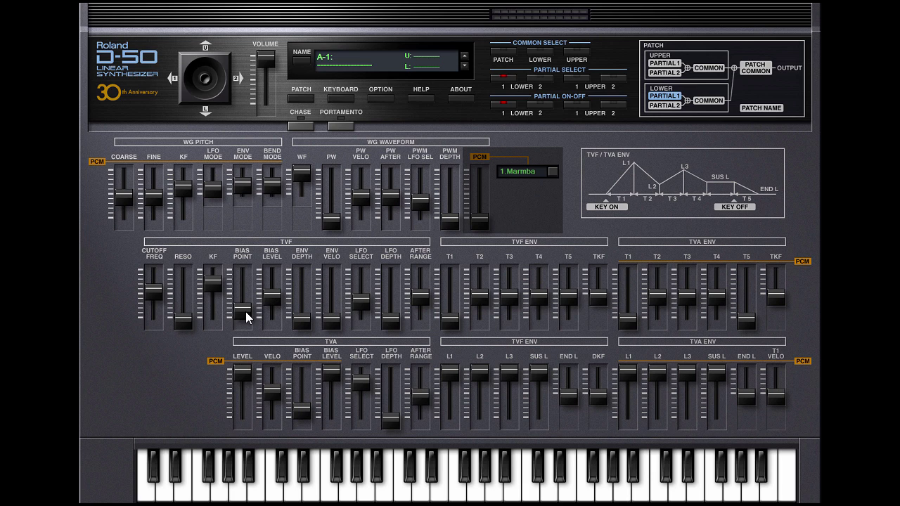
{"action": "mouse_move", "coordinate": [246, 311]}
{"action": "left_click_drag", "start_coordinate": [274, 294], "coordinate": [275, 313]}
{"action": "left_click_drag", "start_coordinate": [275, 313], "coordinate": [281, 257]}
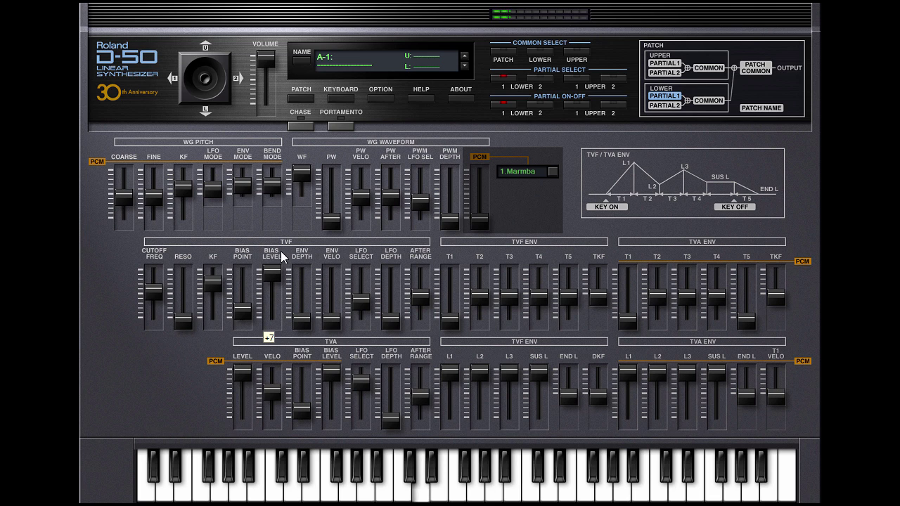
{"action": "left_click_drag", "start_coordinate": [281, 257], "coordinate": [303, 323]}
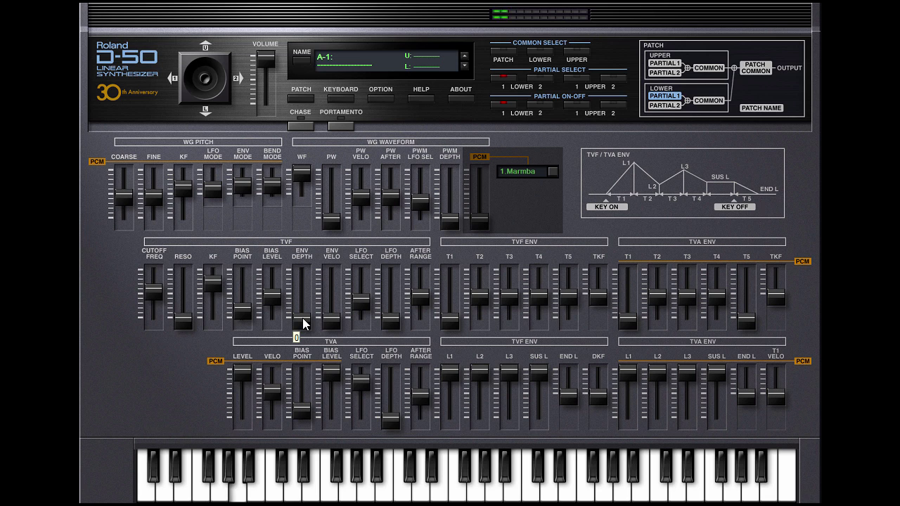
Try TVF envelope depths of 100 and 56 with TVF envelope L2 at 0, and raise the TVF envelope velocity
{"action": "left_click_drag", "start_coordinate": [303, 319], "coordinate": [300, 267]}
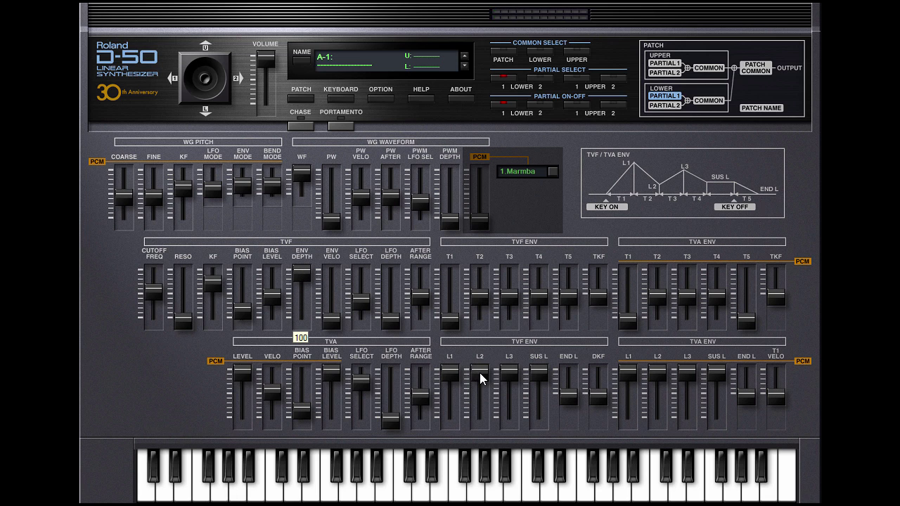
{"action": "left_click_drag", "start_coordinate": [479, 372], "coordinate": [486, 427]}
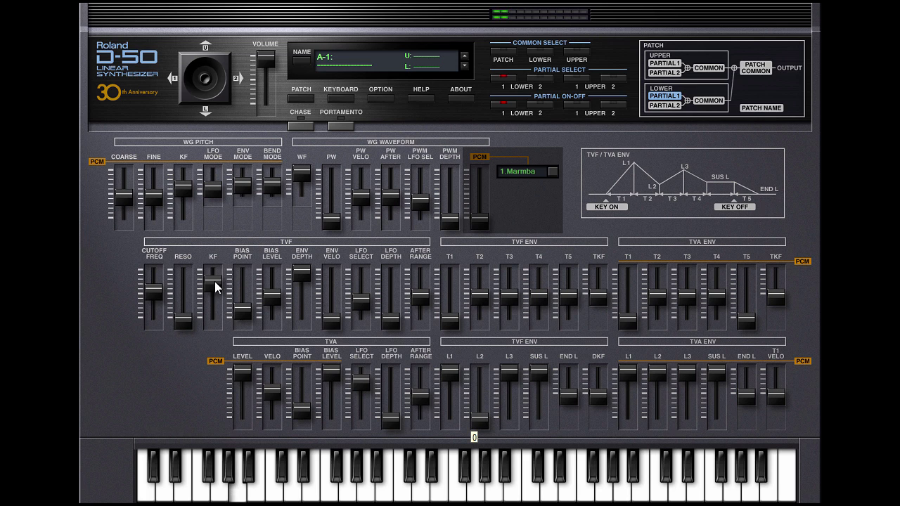
{"action": "left_click_drag", "start_coordinate": [300, 270], "coordinate": [302, 294]}
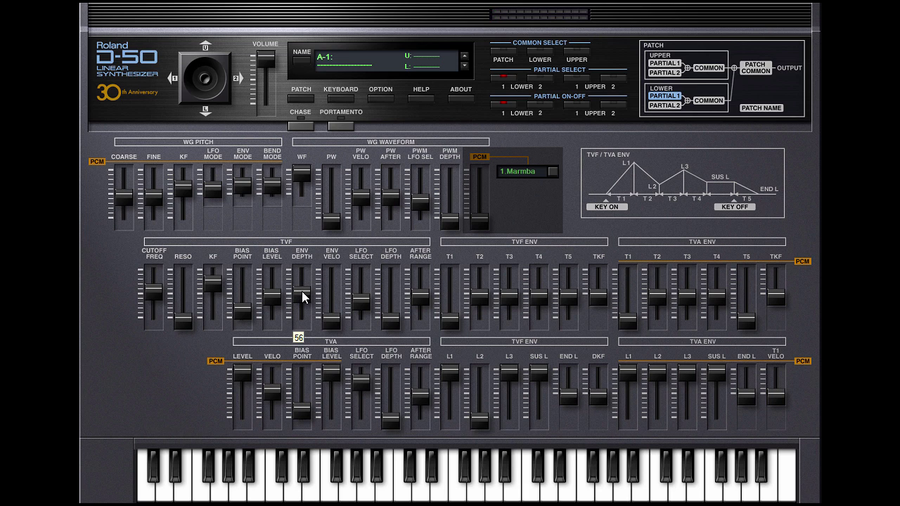
{"action": "left_click", "coordinate": [334, 321]}
{"action": "left_click_drag", "start_coordinate": [334, 319], "coordinate": [333, 289]}
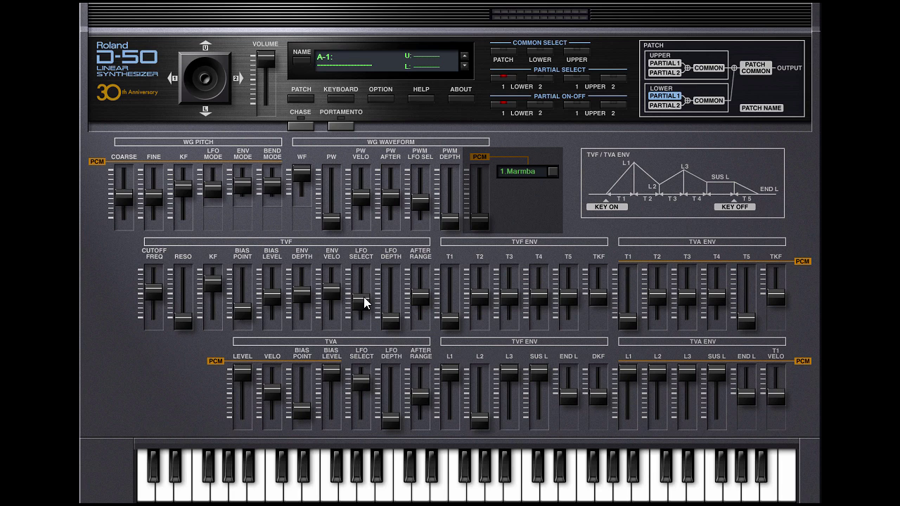
Check the TVF LFO selection, raise the LFO 2 rate in the lower common parameters, and return to lower partial 1
{"action": "left_click", "coordinate": [363, 297]}
{"action": "left_click", "coordinate": [541, 55]}
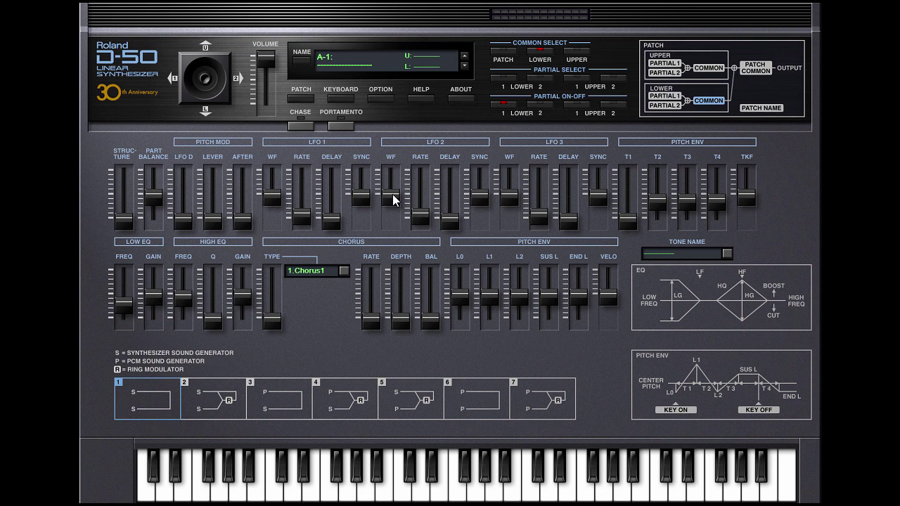
{"action": "left_click_drag", "start_coordinate": [420, 217], "coordinate": [421, 189]}
{"action": "left_click", "coordinate": [509, 78]}
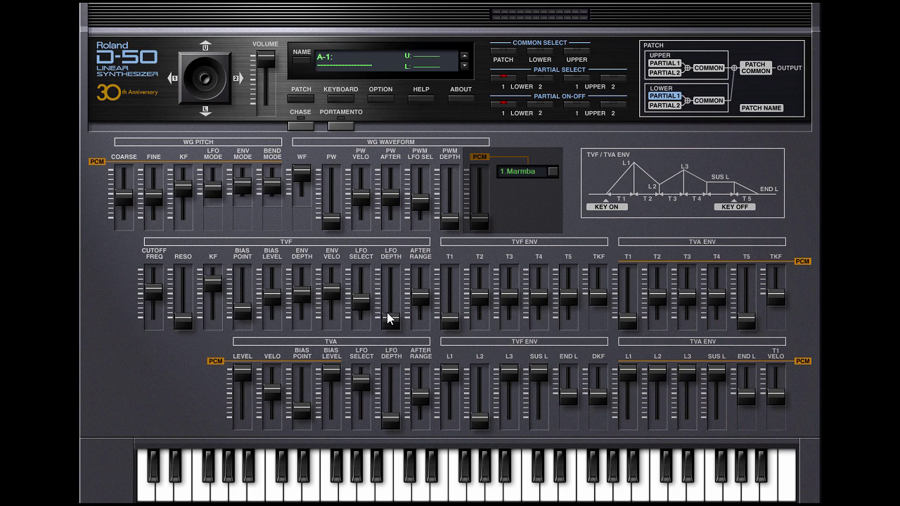
Set the TVF LFO depth to 70, lower the cutoff frequency to 37, and raise the LFO depth further towards maximum
{"action": "left_click_drag", "start_coordinate": [389, 317], "coordinate": [386, 283]}
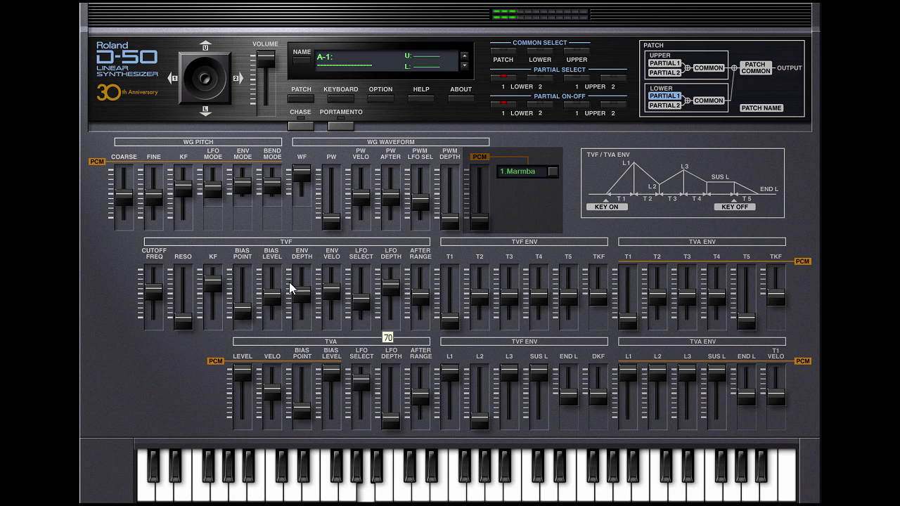
{"action": "left_click_drag", "start_coordinate": [148, 294], "coordinate": [149, 304]}
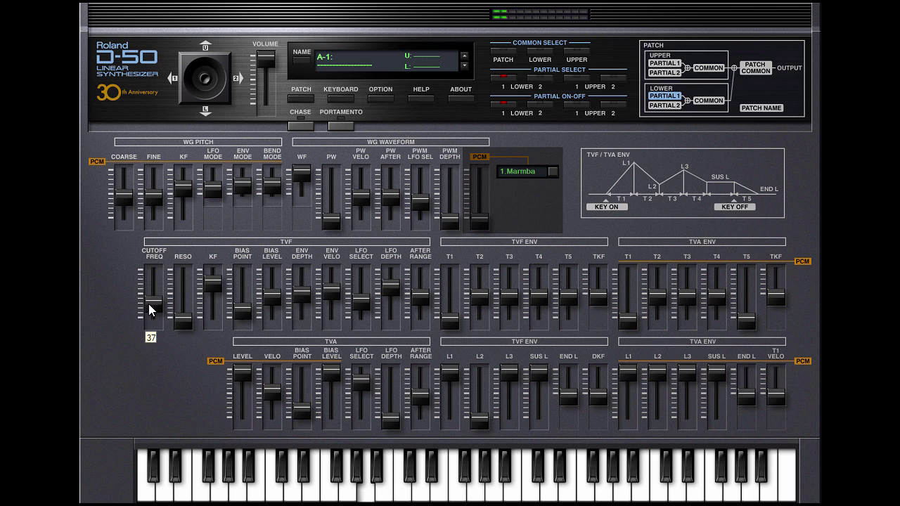
{"action": "left_click", "coordinate": [386, 284]}
{"action": "left_click_drag", "start_coordinate": [386, 284], "coordinate": [388, 269]}
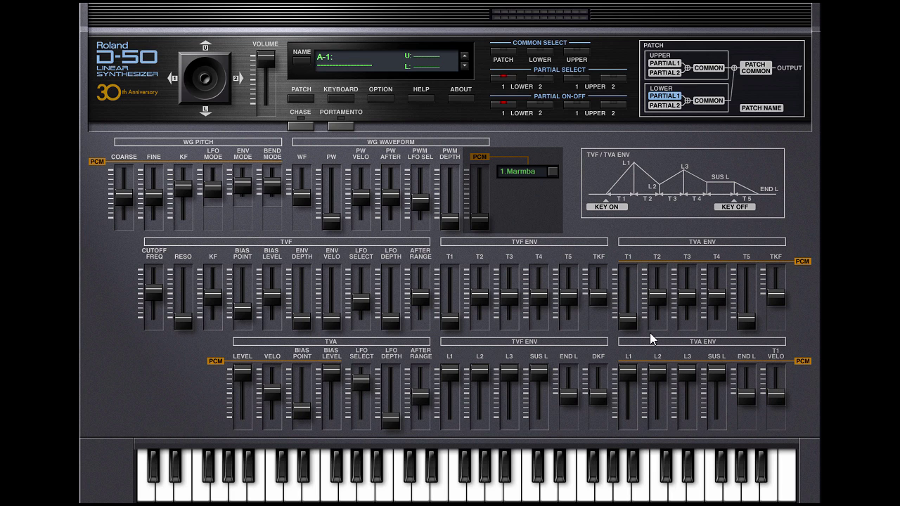
Shape the TVA envelope with T1 at 57, L2 close to minimum and T5 raised to just above the middle
{"action": "left_click_drag", "start_coordinate": [634, 324], "coordinate": [629, 295]}
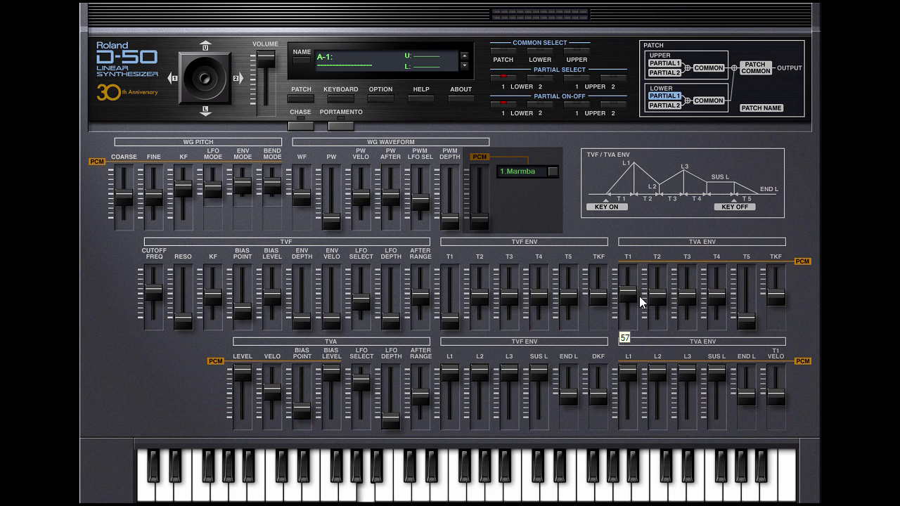
{"action": "left_click", "coordinate": [654, 298]}
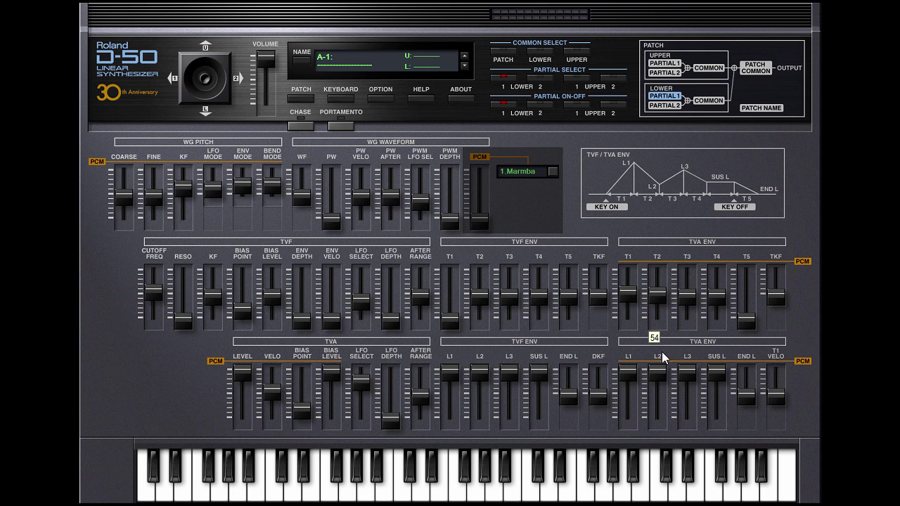
{"action": "left_click_drag", "start_coordinate": [656, 372], "coordinate": [661, 416]}
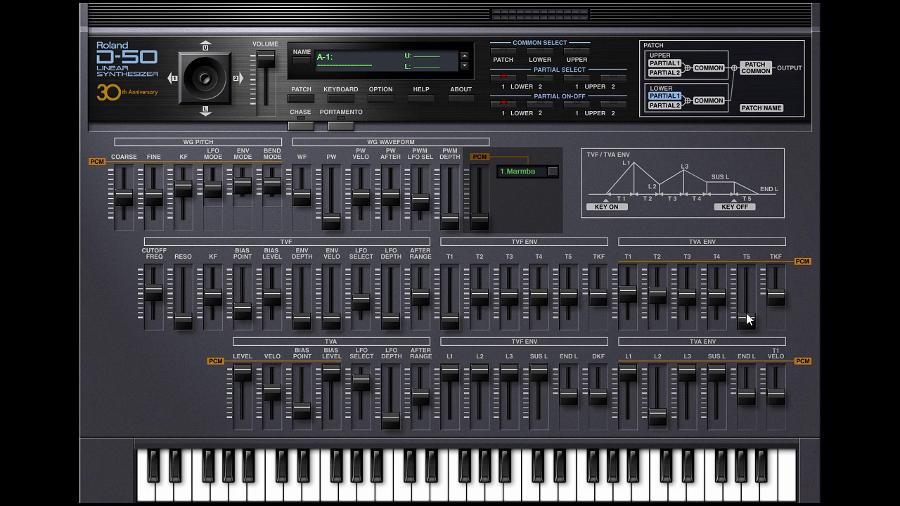
{"action": "left_click_drag", "start_coordinate": [742, 323], "coordinate": [742, 292]}
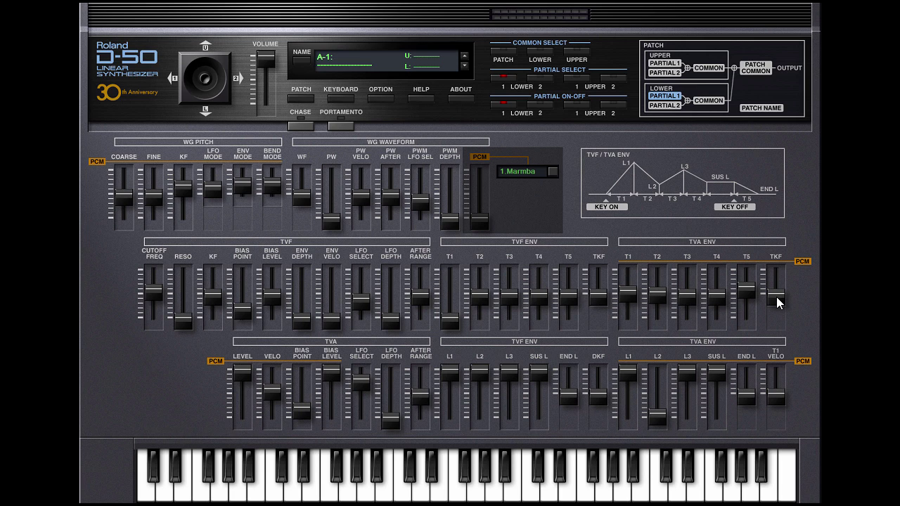
Try the TVA envelope's time key follow at maximum and raise its T1 velocity to the highest setting
{"action": "left_click_drag", "start_coordinate": [779, 302], "coordinate": [778, 274]}
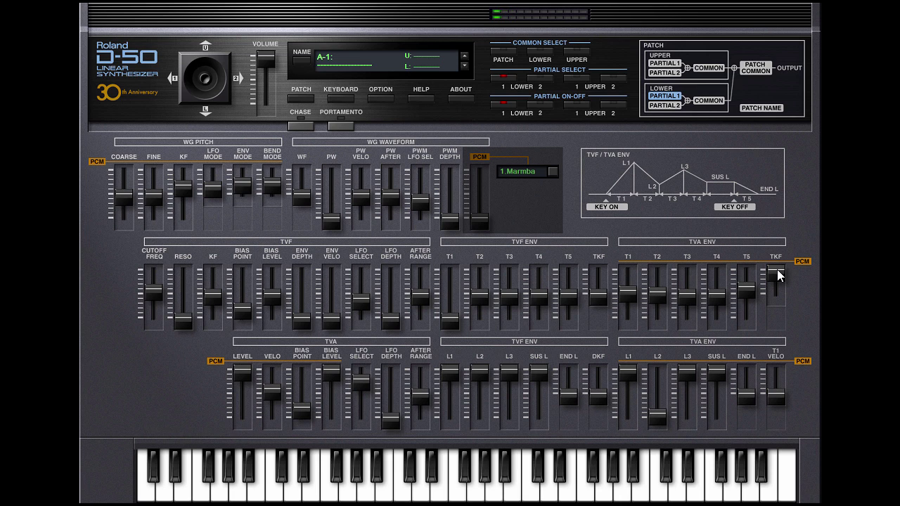
{"action": "mouse_move", "coordinate": [778, 280]}
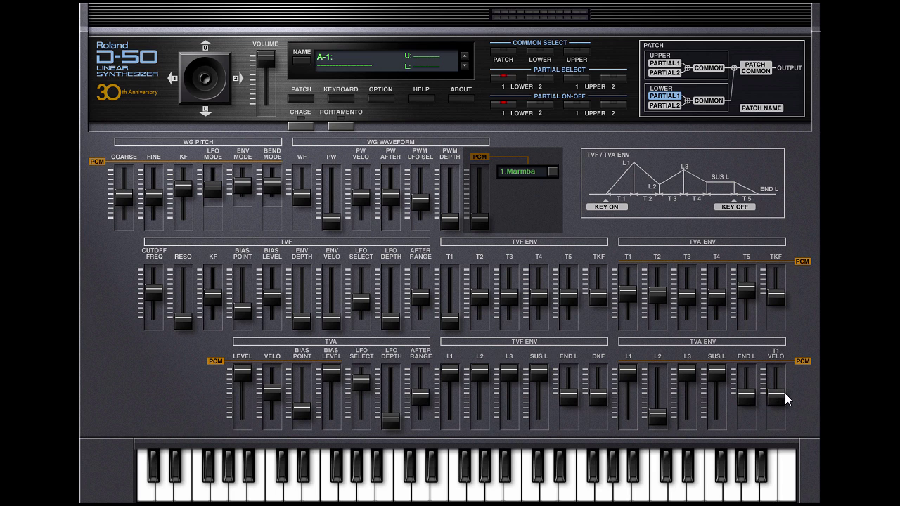
{"action": "mouse_move", "coordinate": [780, 400]}
{"action": "left_click_drag", "start_coordinate": [781, 400], "coordinate": [776, 358]}
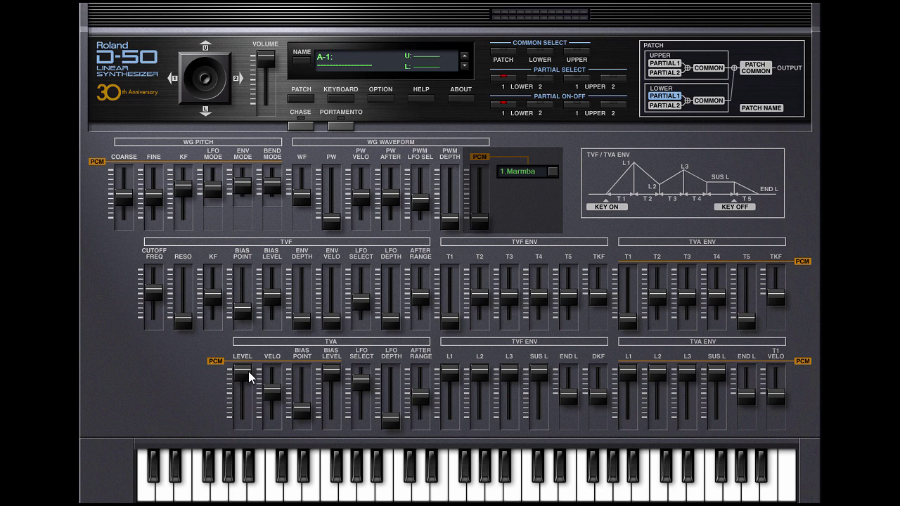
Keep the TVA level at maximum and try the TVA velocity at its highest and lowest settings, returning it to the middle
{"action": "mouse_move", "coordinate": [248, 371]}
{"action": "left_mouse_down"}
{"action": "mouse_move", "coordinate": [250, 410]}
{"action": "mouse_move", "coordinate": [243, 368]}
{"action": "left_mouse_up"}
{"action": "left_click_drag", "start_coordinate": [274, 393], "coordinate": [272, 368]}
{"action": "left_click_drag", "start_coordinate": [272, 369], "coordinate": [277, 416]}
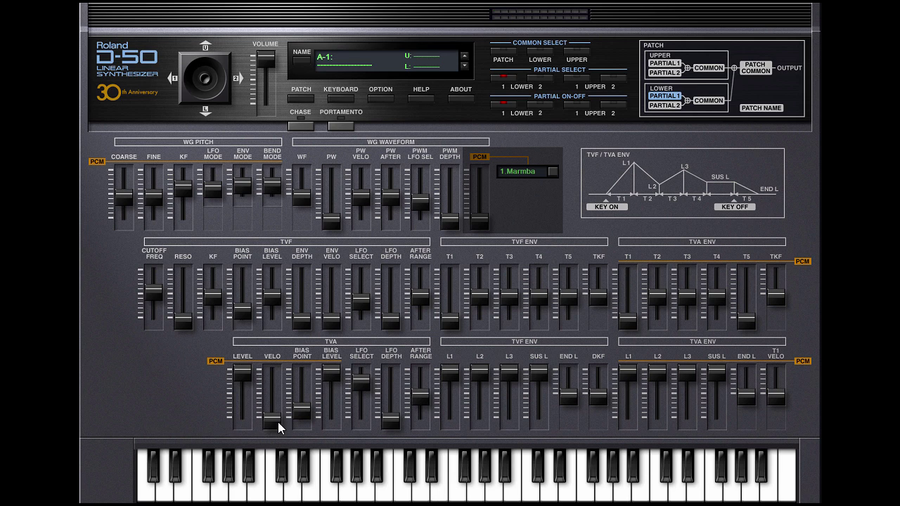
{"action": "left_click_drag", "start_coordinate": [274, 420], "coordinate": [272, 396]}
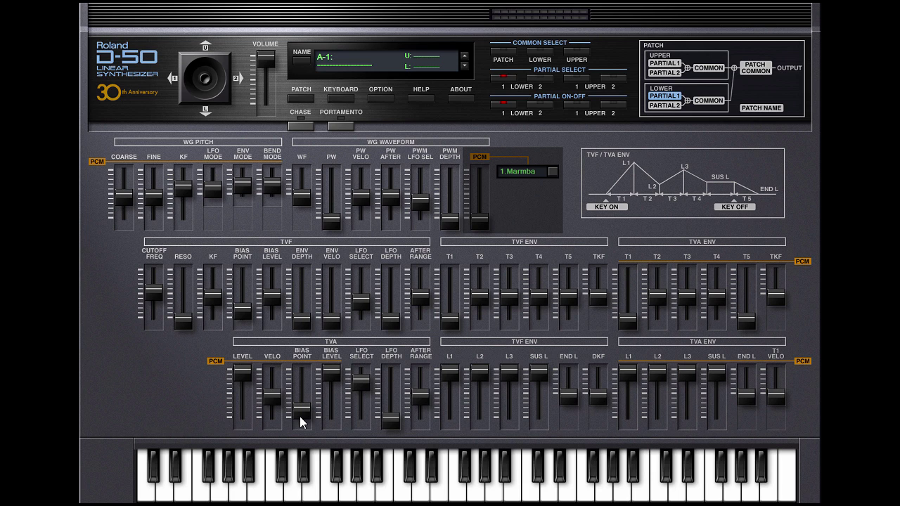
Raise the TVA bias point slightly and set the TVA bias level to -12
{"action": "mouse_move", "coordinate": [304, 408]}
{"action": "mouse_move", "coordinate": [304, 409]}
{"action": "left_mouse_down"}
{"action": "mouse_move", "coordinate": [304, 376]}
{"action": "mouse_move", "coordinate": [299, 406]}
{"action": "left_mouse_up"}
{"action": "left_click_drag", "start_coordinate": [331, 373], "coordinate": [330, 425]}
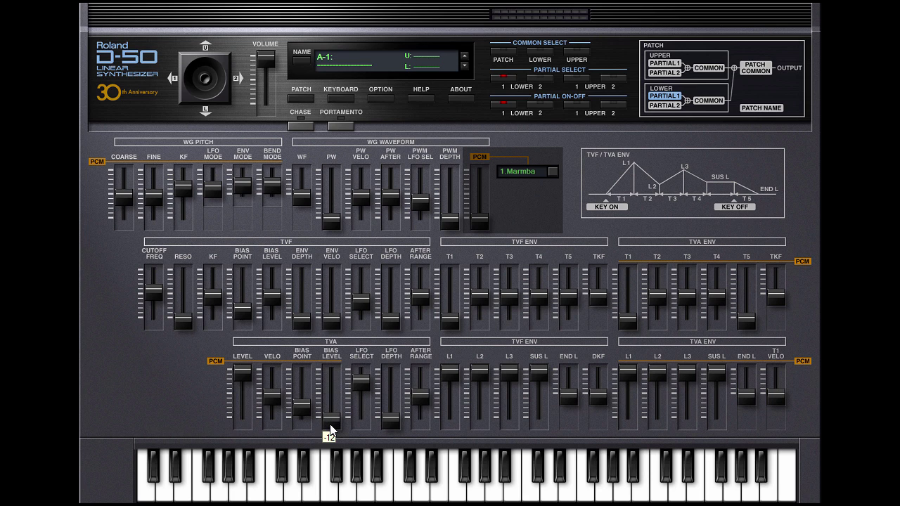